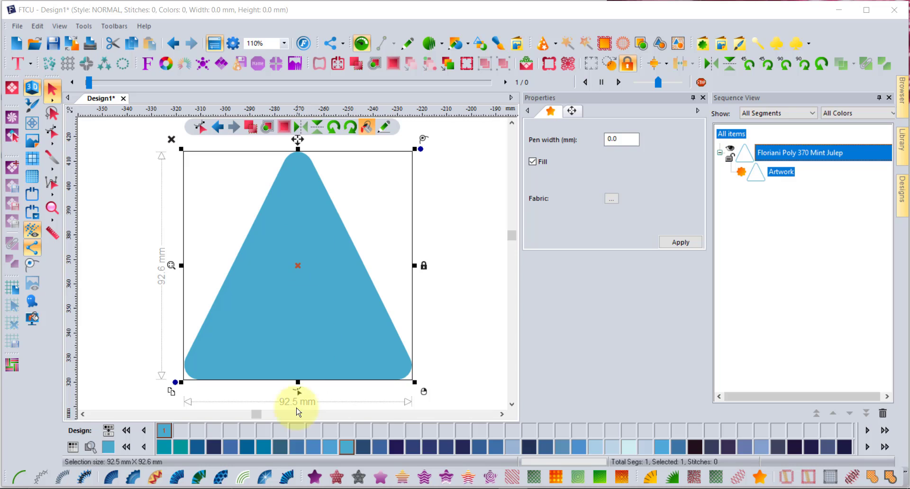
- Convert the triangle artwork into a Standard Fill
left_click(314, 478)
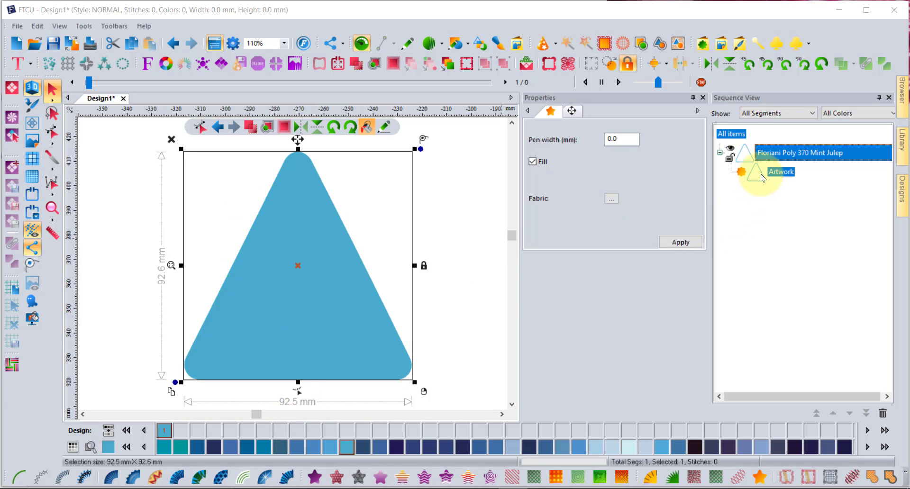
left_click(314, 477)
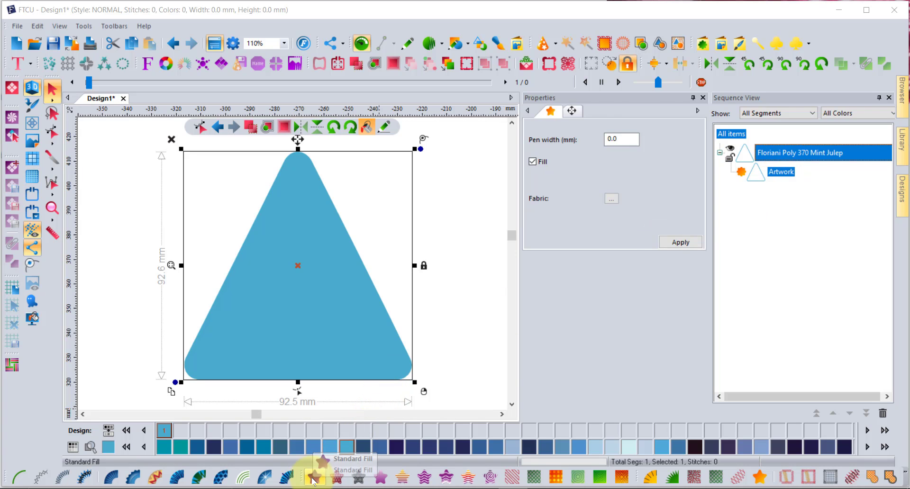
left_click(297, 265)
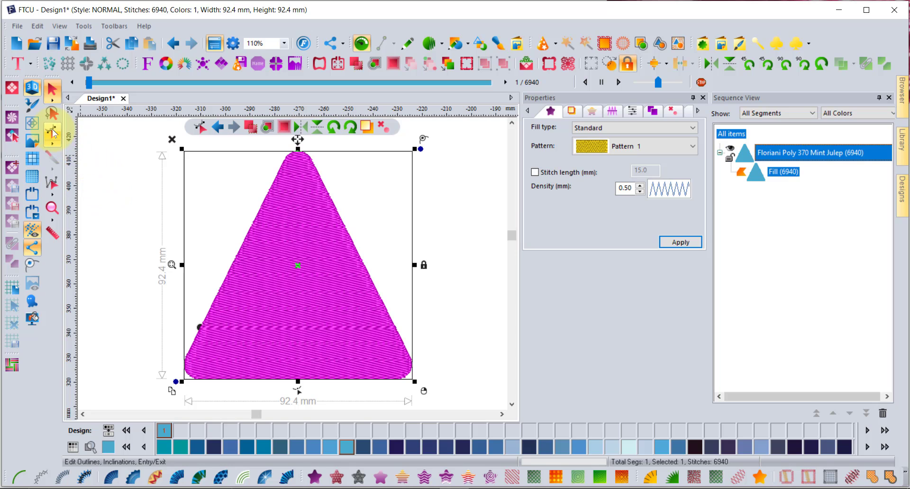
- Tilt the fill's inclination line diagonally to the base and move its green and red markers to the apex and lower-left corner
left_click(52, 133)
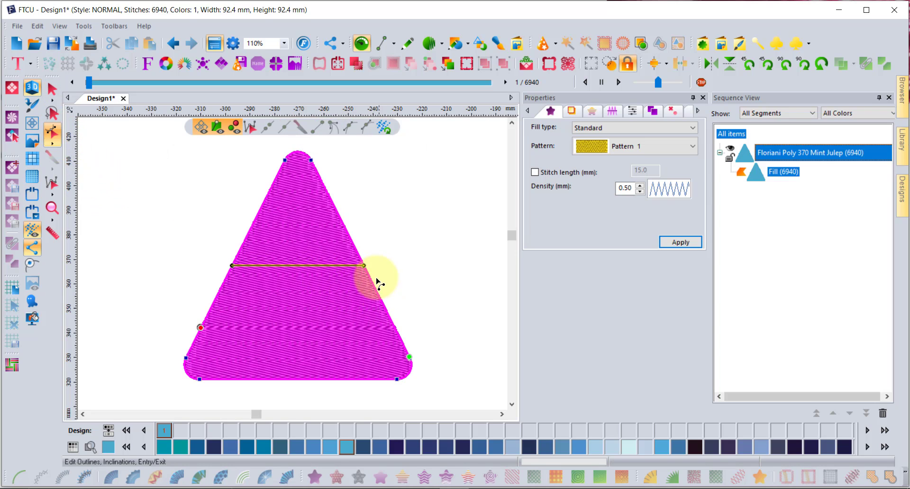
left_click_drag(362, 268, 357, 368)
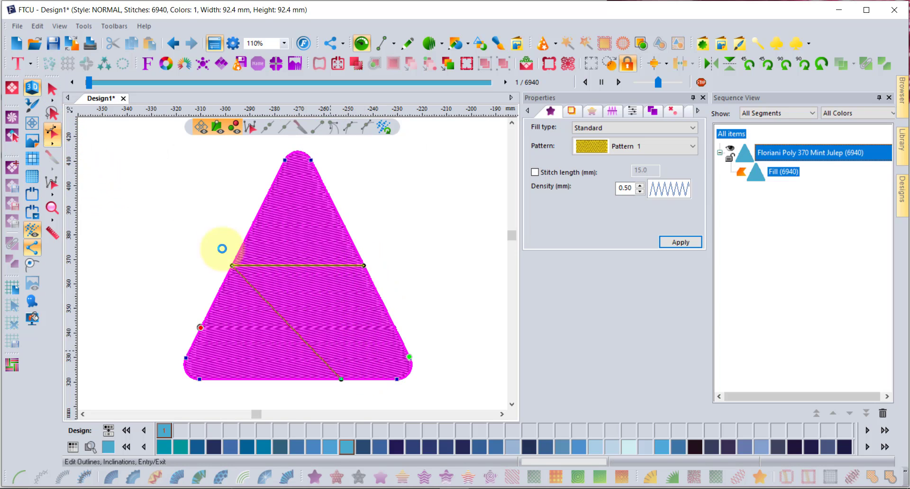
left_click_drag(410, 357, 300, 152)
left_click_drag(200, 328, 191, 377)
left_click(363, 353)
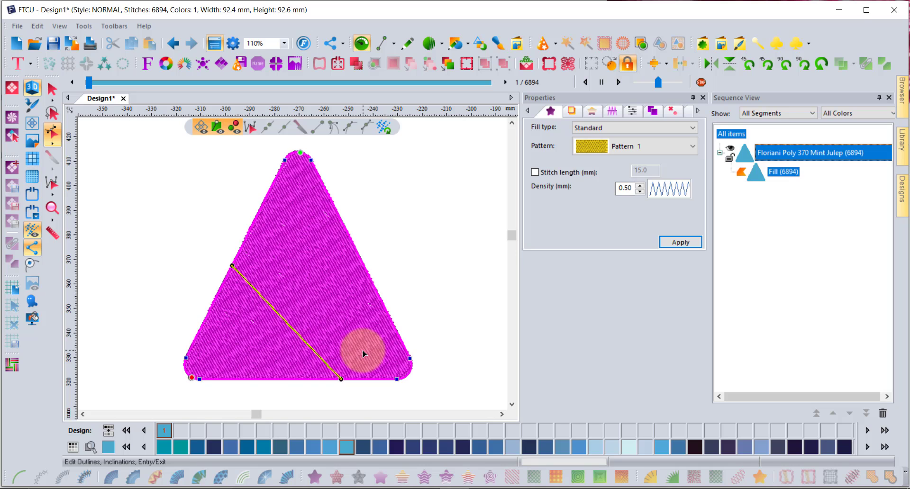
left_click(54, 89)
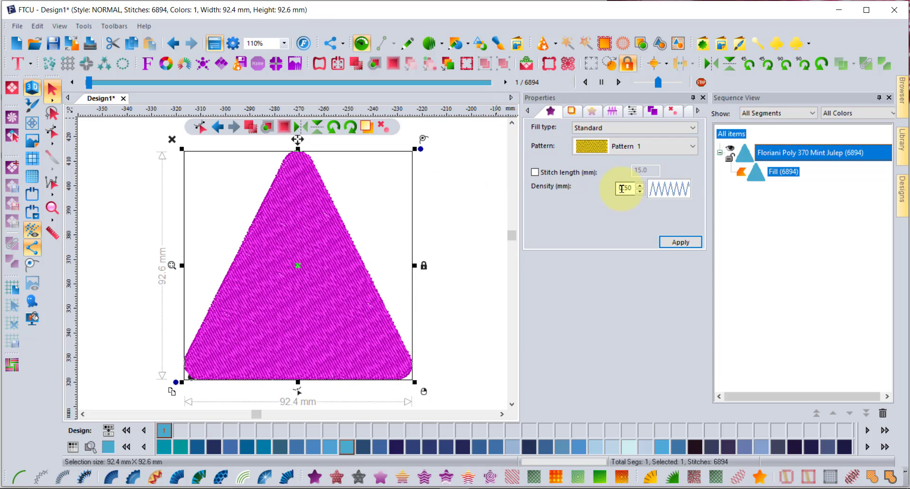
- Apply Pattern 2 and then Pattern 3 to the triangle's fill to compare their stitch textures
left_click(632, 147)
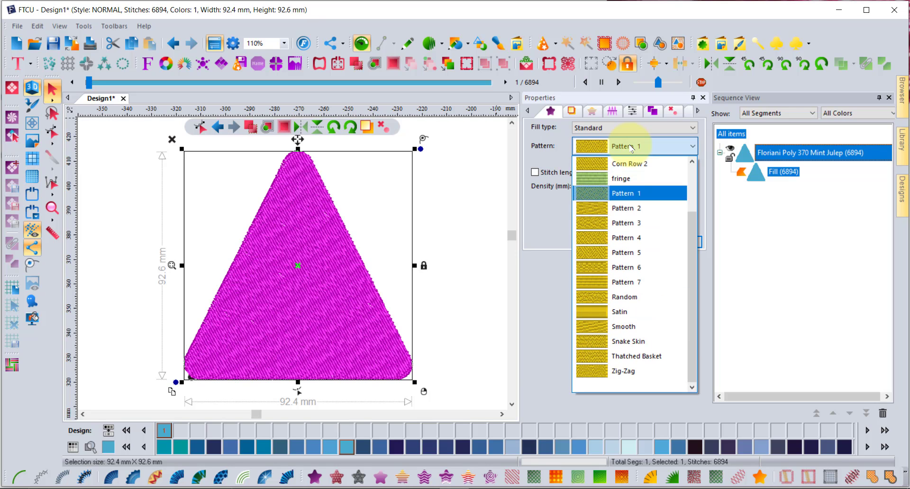
left_click(641, 209)
left_click(679, 242)
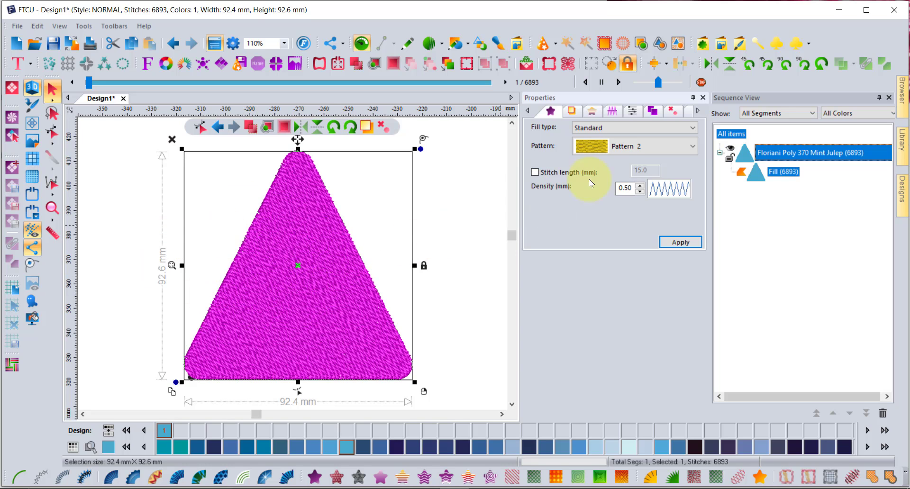
left_click(622, 147)
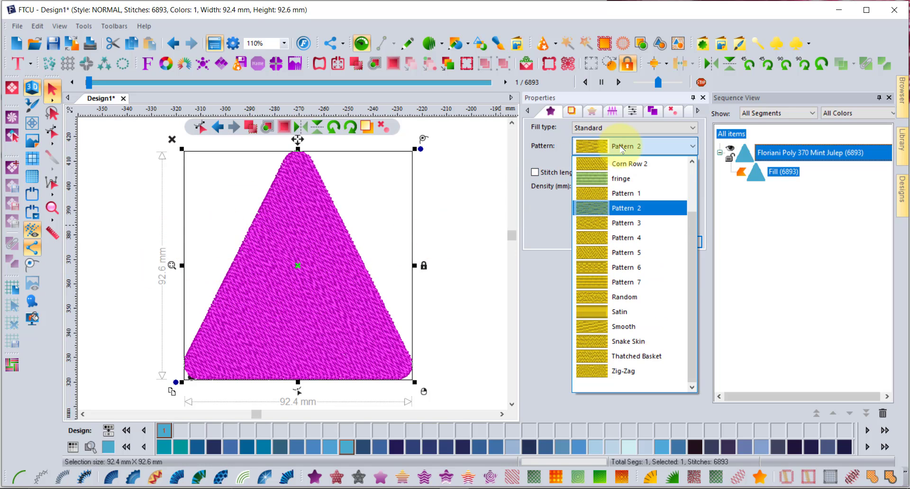
left_click(628, 226)
left_click(680, 242)
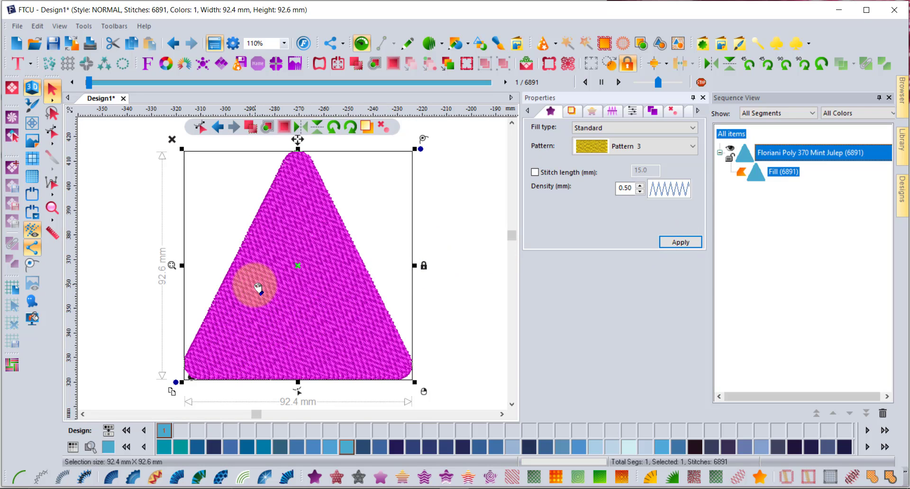
- Apply Pattern 4 and then Pattern 5 to the triangle's fill and compare the textures up close
scroll(256, 290, "up", 2)
left_click(657, 150)
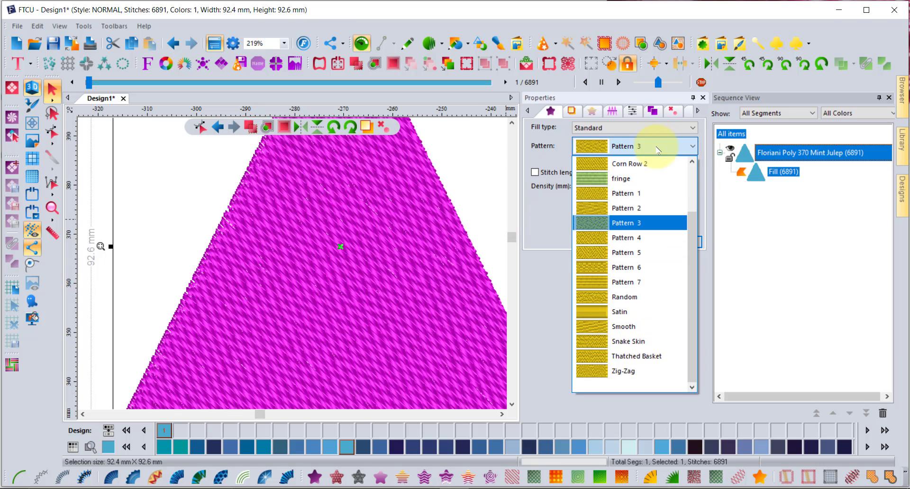
left_click(645, 234)
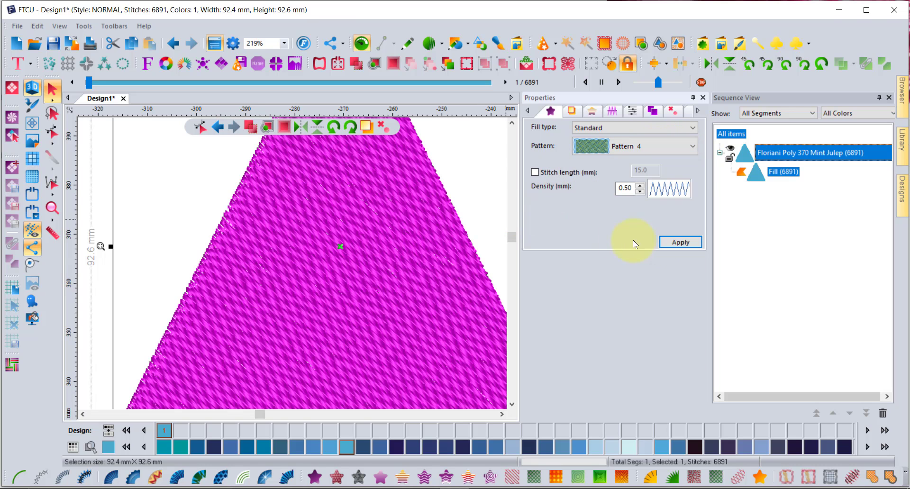
left_click(680, 242)
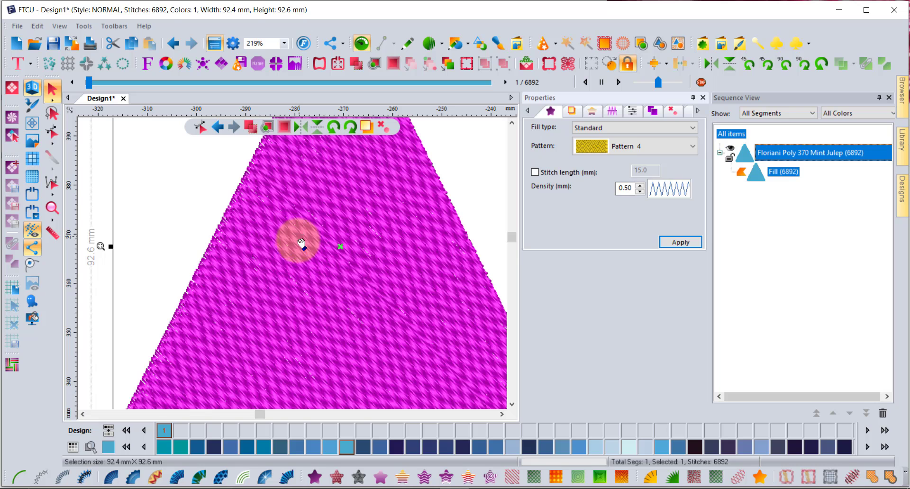
left_click(620, 148)
left_click(649, 250)
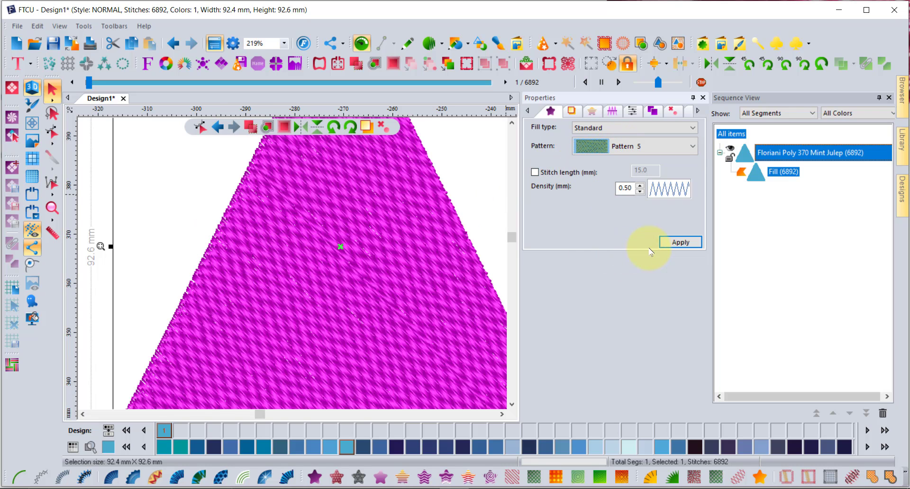
left_click(678, 242)
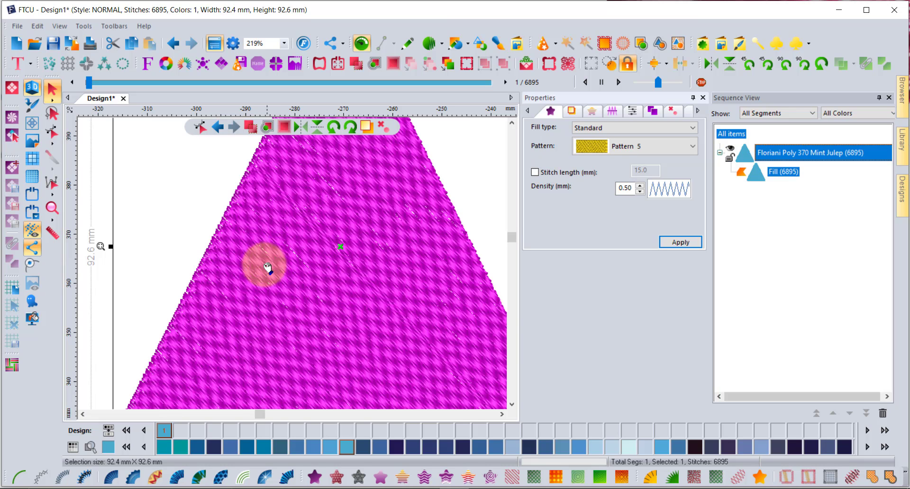
- Try Pattern 6 on the triangle's fill, then apply Pattern 3 for comparison
left_click(631, 148)
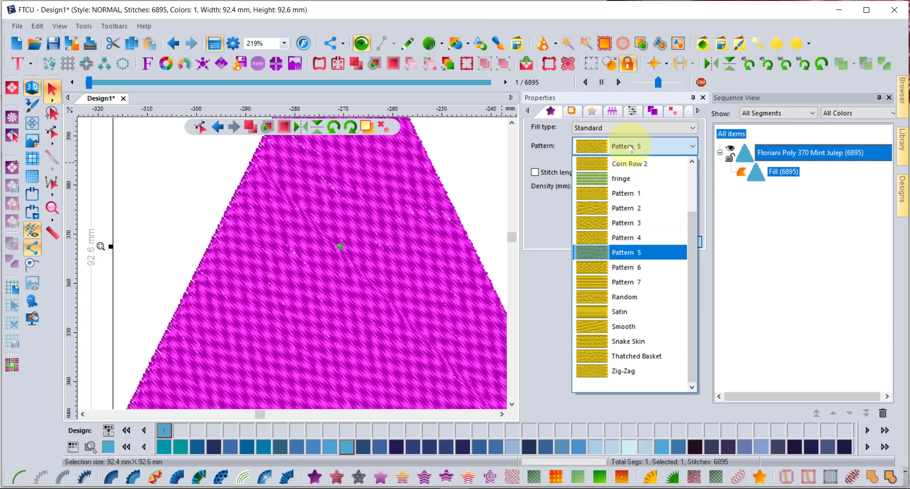
left_click(627, 267)
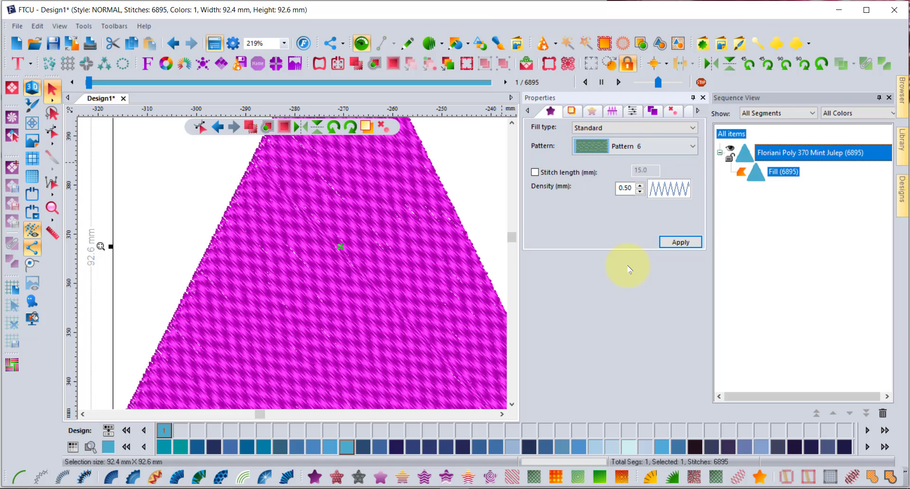
left_click(680, 242)
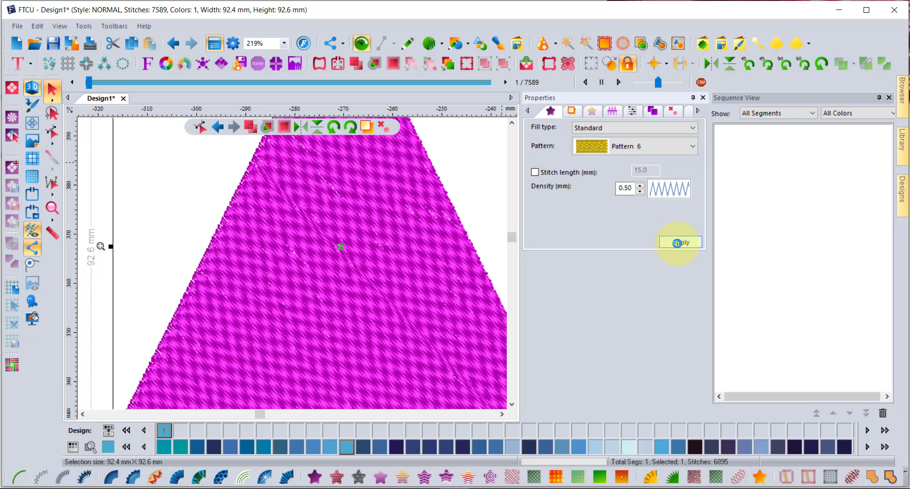
left_click(629, 150)
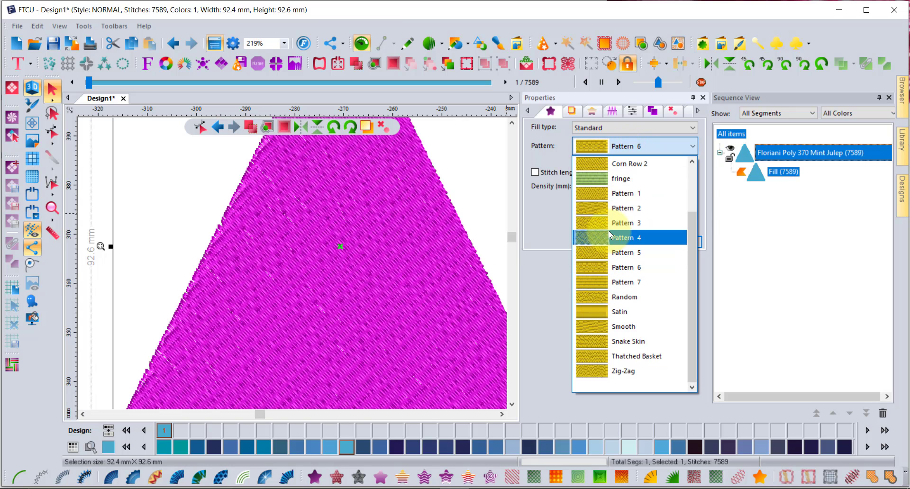
left_click(611, 223)
left_click(679, 243)
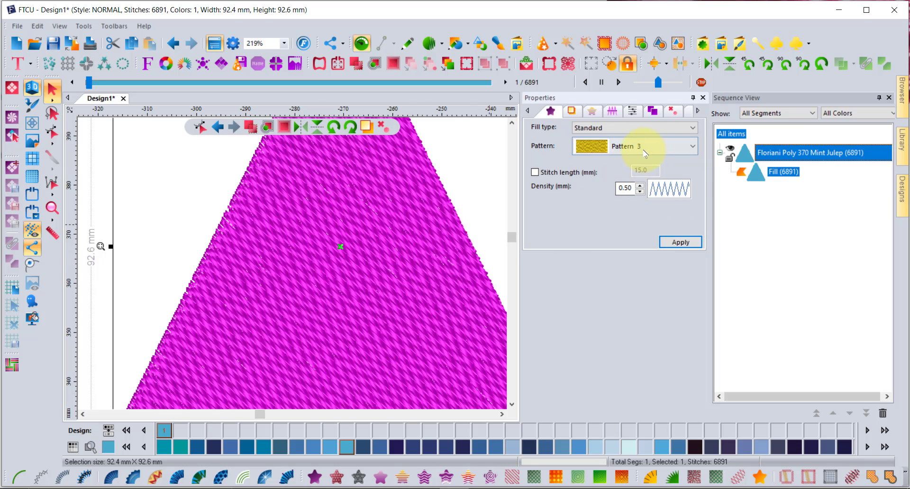
- Apply Pattern 1 to the triangle's fill and deselect the triangle
left_click(643, 149)
left_click(635, 187)
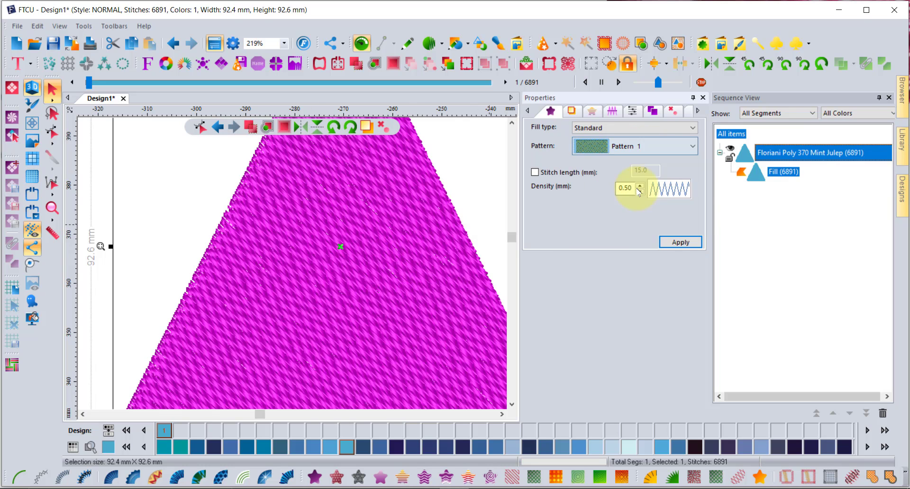
left_click(679, 242)
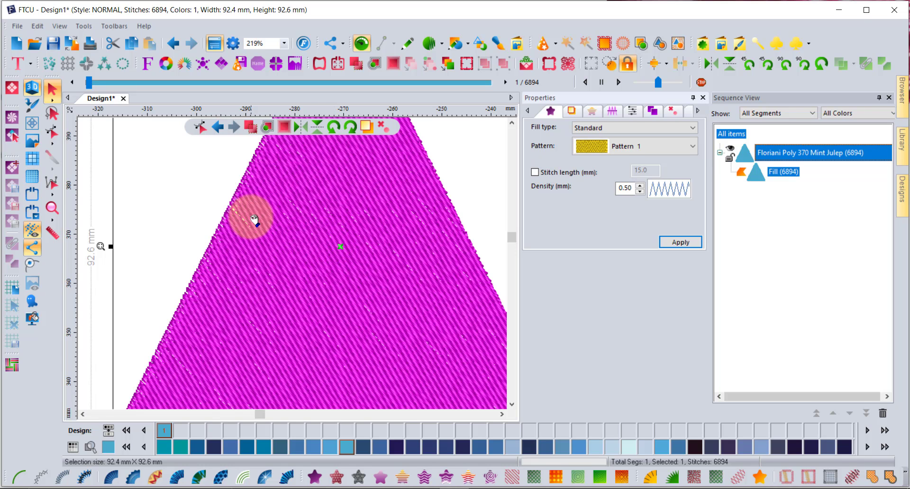
scroll(247, 217, "down", 1)
left_click(459, 177)
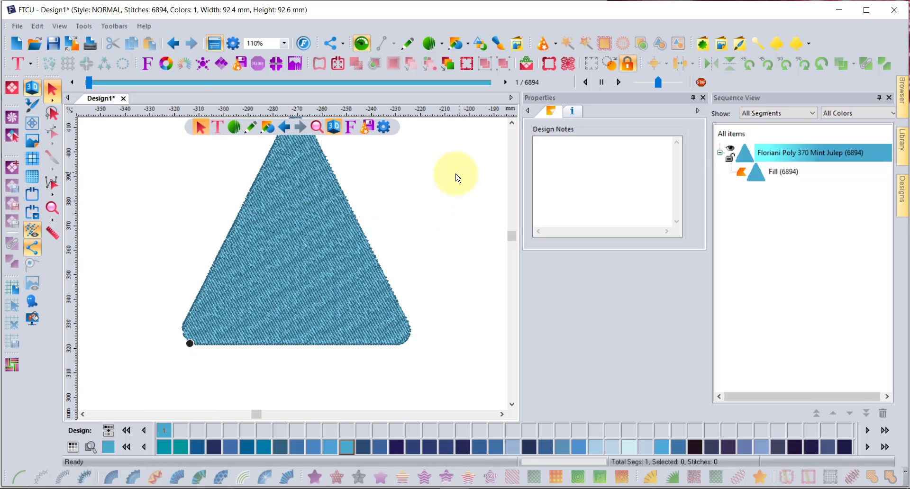
- Open the Standard Pattern Editor and load Pattern 1 from the saved patterns
left_click(85, 27)
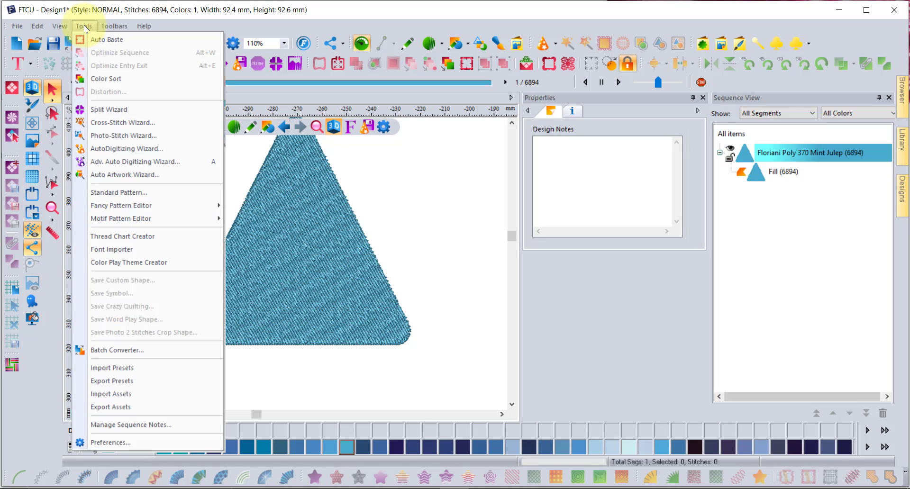
left_click(132, 196)
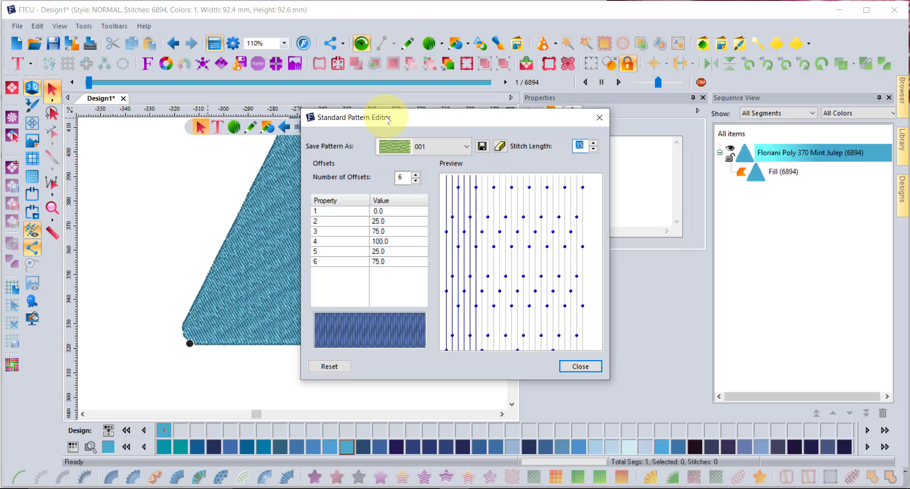
left_click_drag(387, 120, 475, 108)
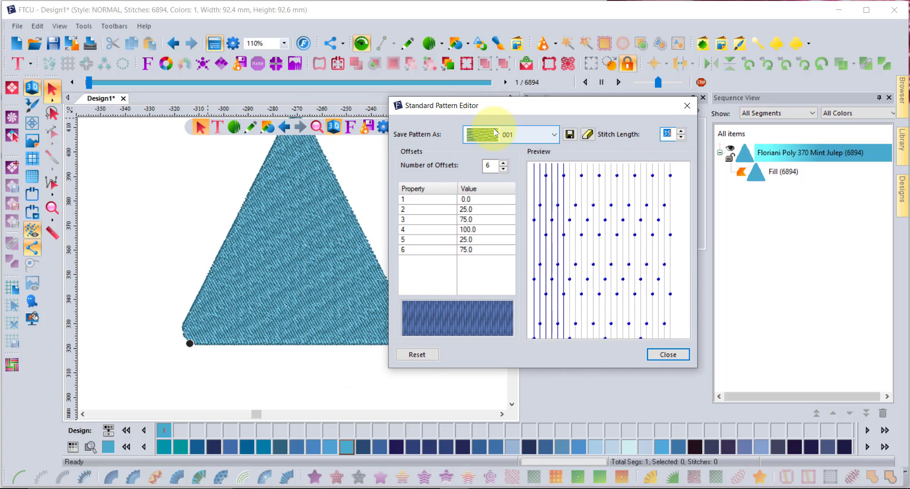
left_click(552, 134)
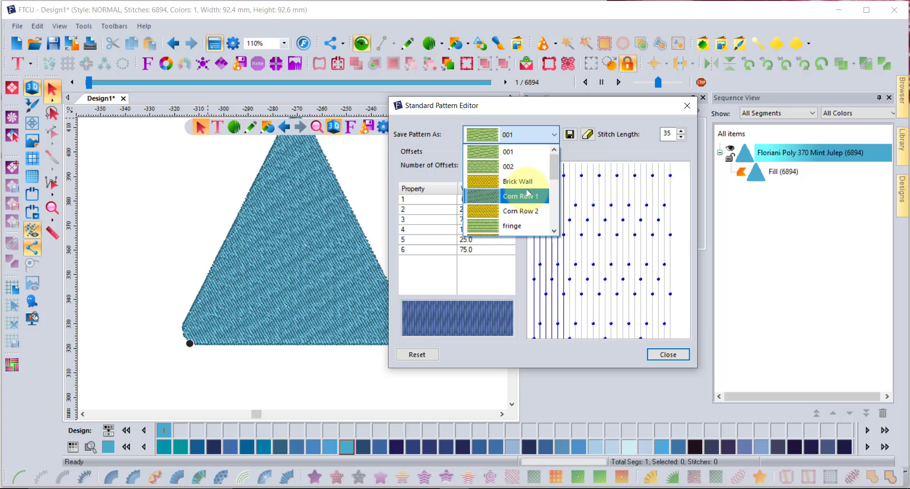
scroll(525, 197, "down", 2)
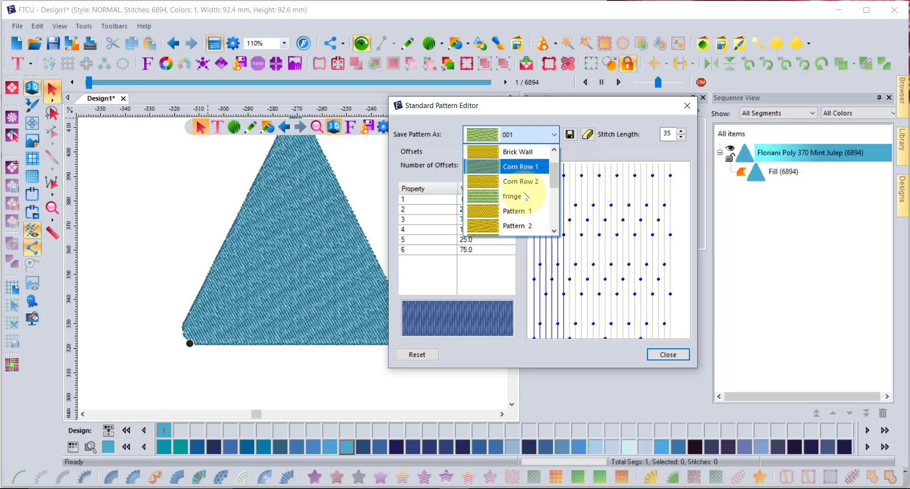
scroll(525, 197, "up", 2)
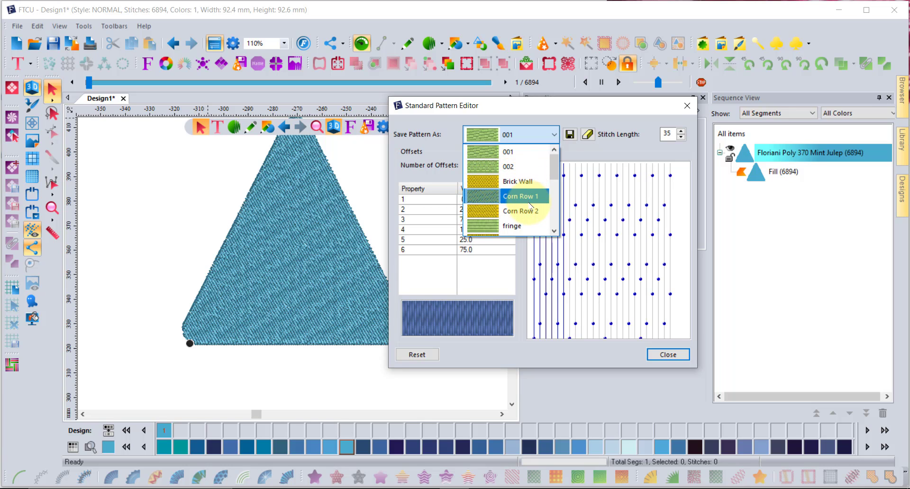
scroll(526, 206, "down", 2)
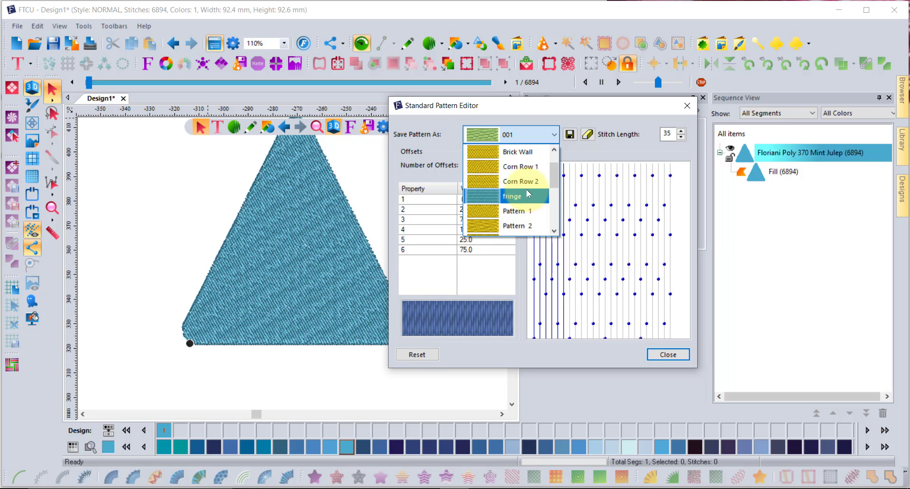
scroll(521, 215, "down", 2)
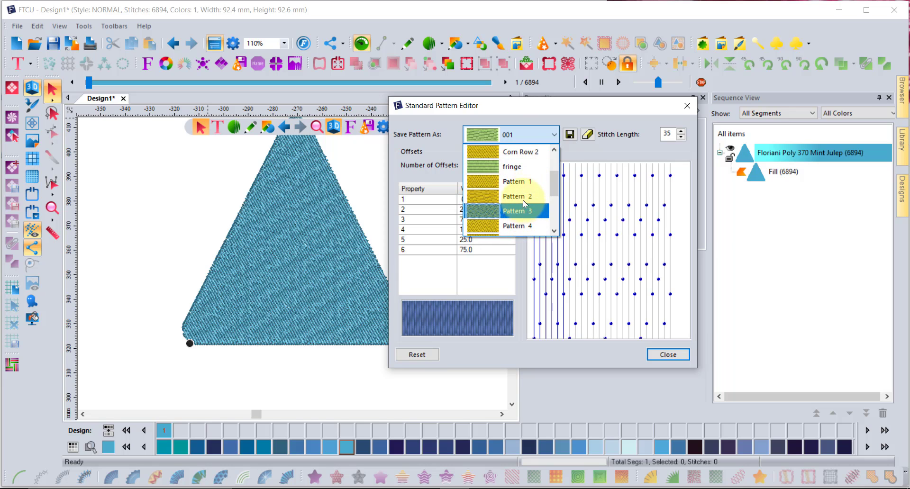
left_click(516, 185)
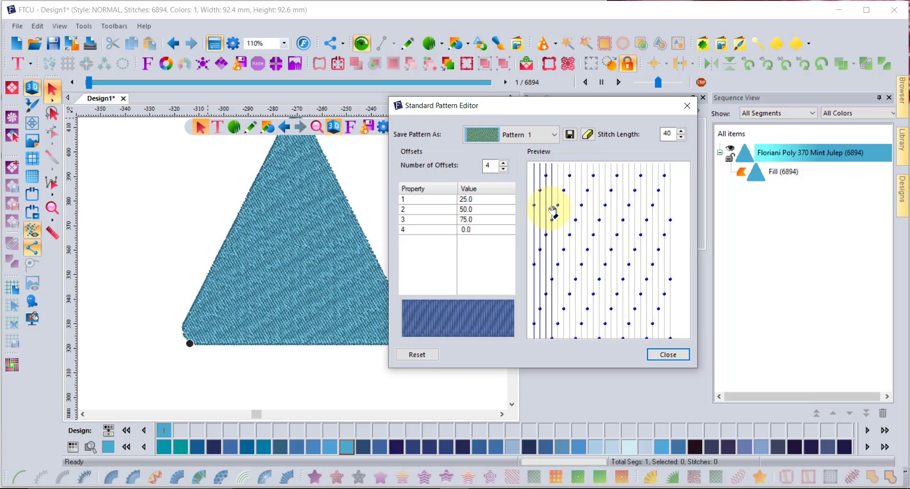
- Set the number of offsets to 5 and give offsets 1, 2 and 3 the values 25, 50 and 75
left_click(503, 163)
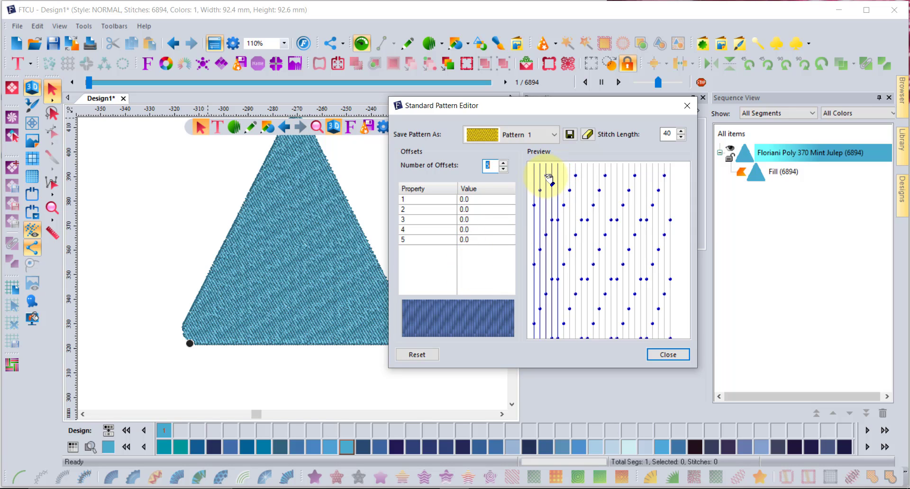
left_click(488, 198)
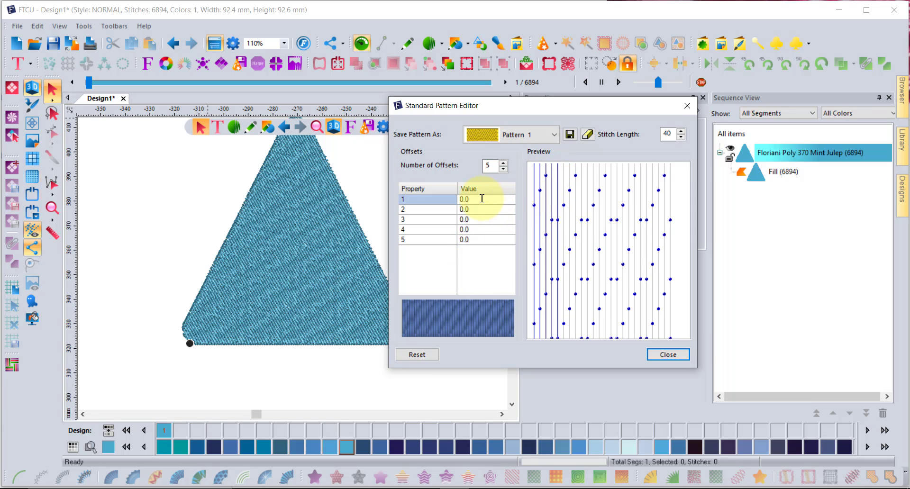
type("25")
left_click(474, 208)
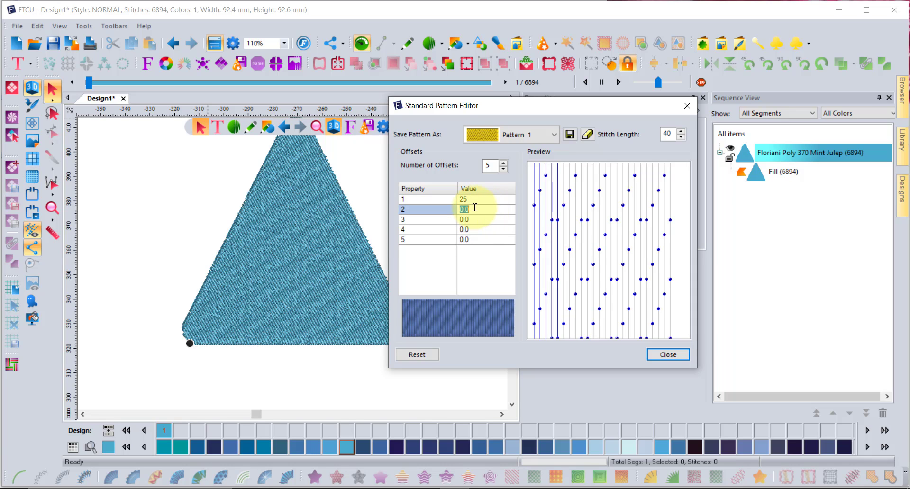
type("50")
left_click(473, 218)
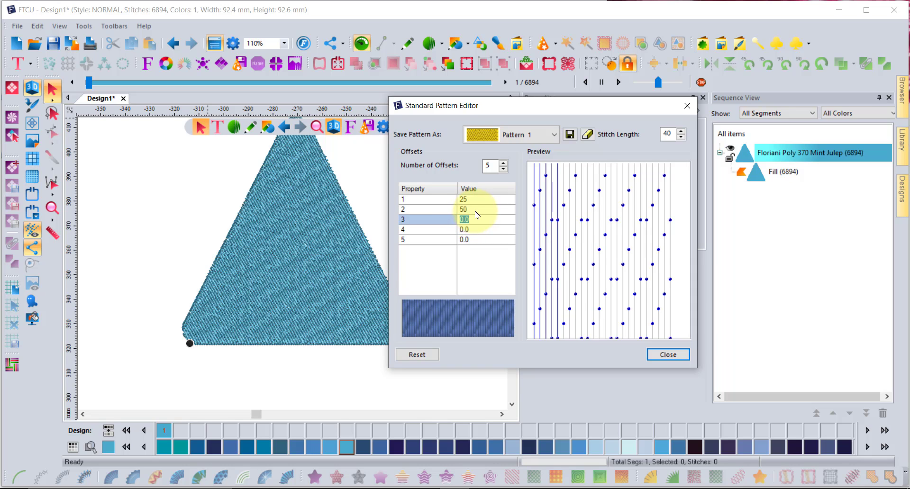
type("75")
- Keep offset 4 at 0.0 and set offset 5 to 15
left_click(474, 229)
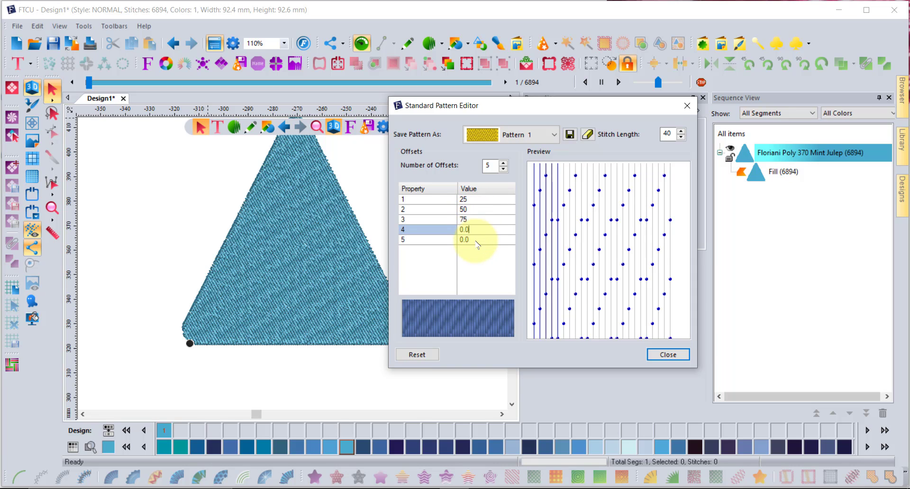
left_click(473, 239)
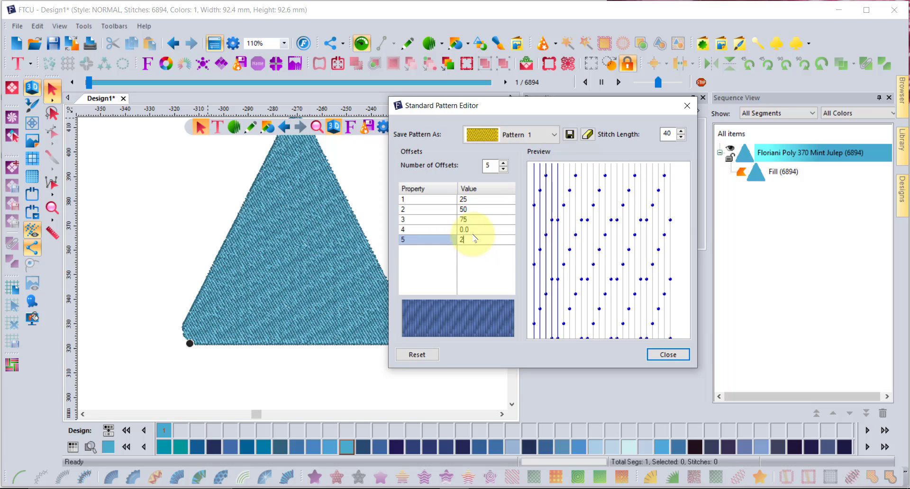
key("Return")
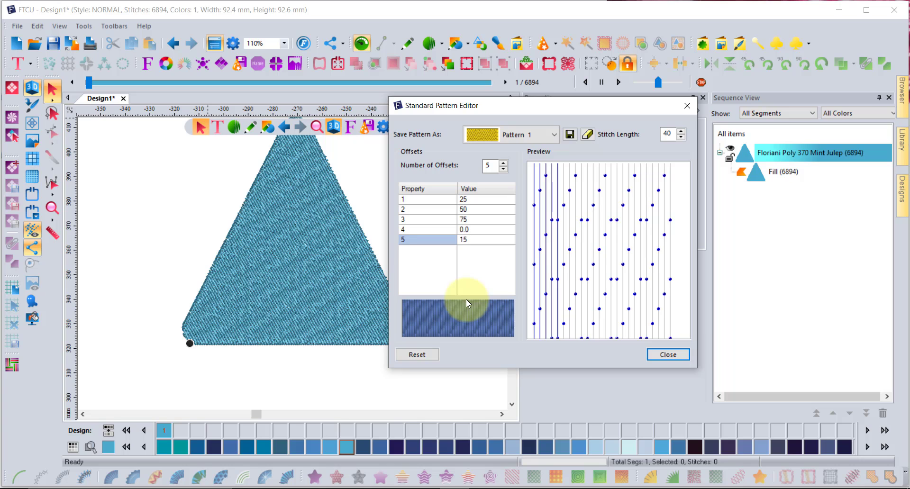
key("Tab")
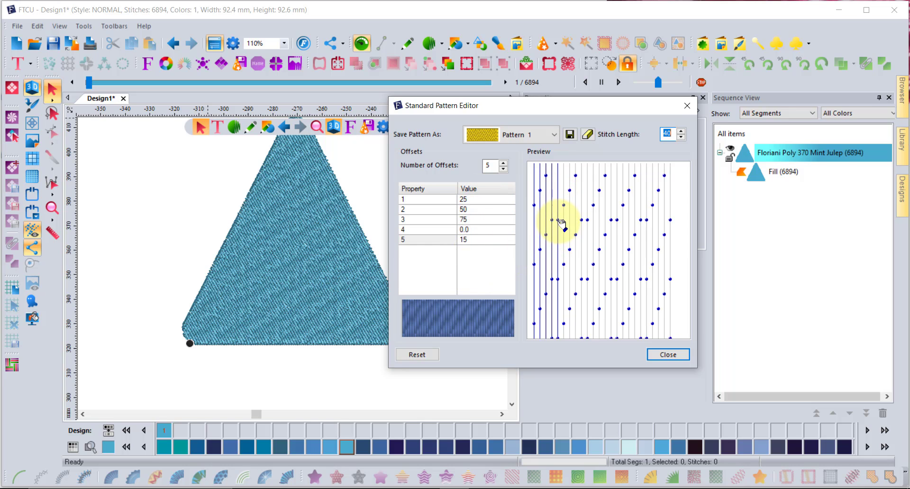
- Reposition the stitch points in the preview so offset 1 is about 66, offset 2 about 93 and offset 5 about 81
mouse_move(561, 222)
left_mouse_down()
mouse_move(560, 206)
mouse_move(558, 260)
mouse_move(563, 191)
mouse_move(564, 227)
left_mouse_up()
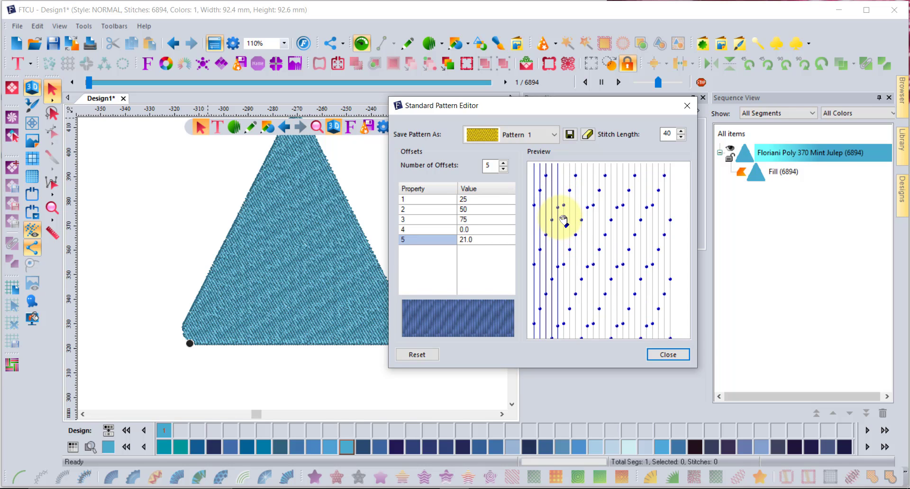
left_click_drag(564, 213, 543, 233)
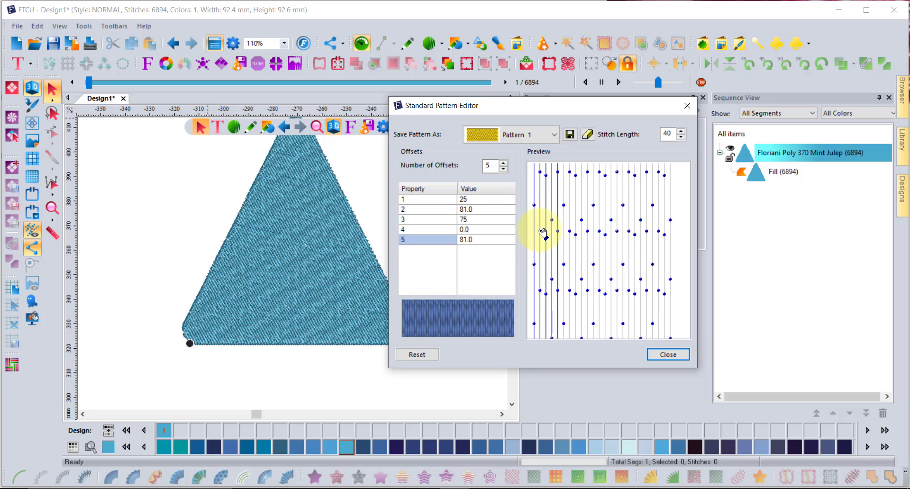
left_click_drag(538, 274, 574, 175)
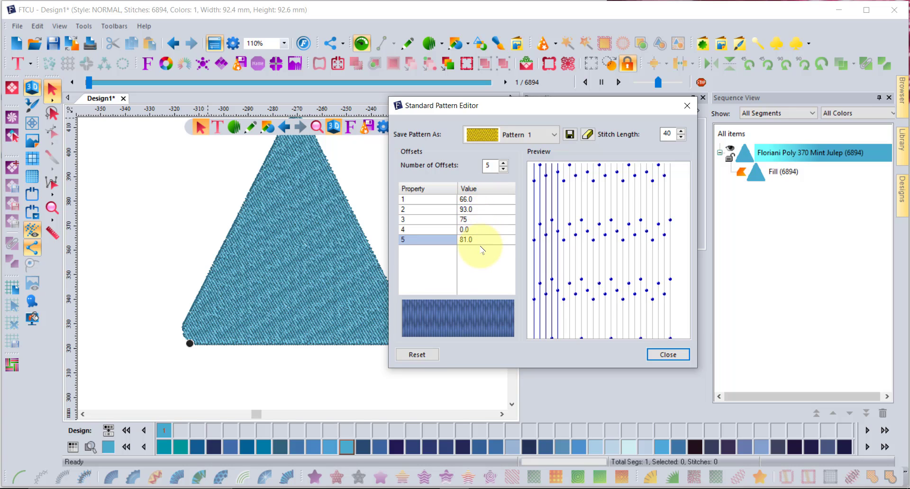
- Save the edited pattern under the name "today" and close the Standard Pattern Editor
left_click(569, 135)
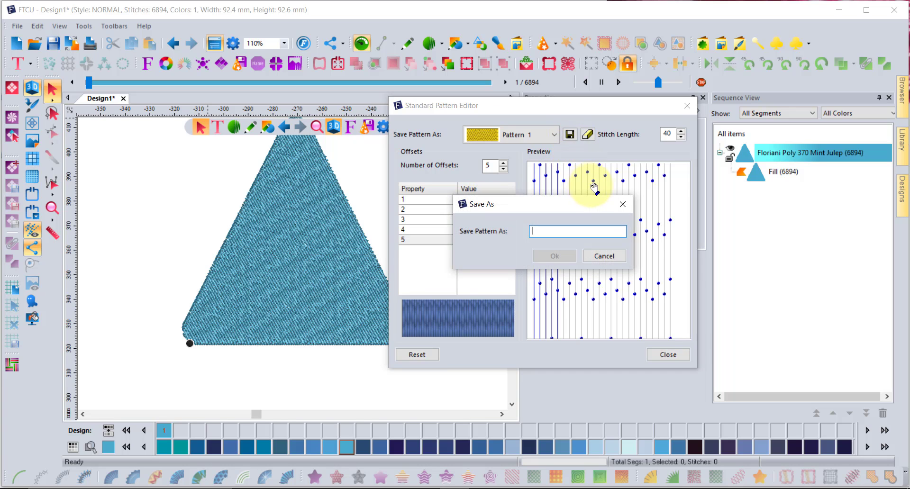
type("t")
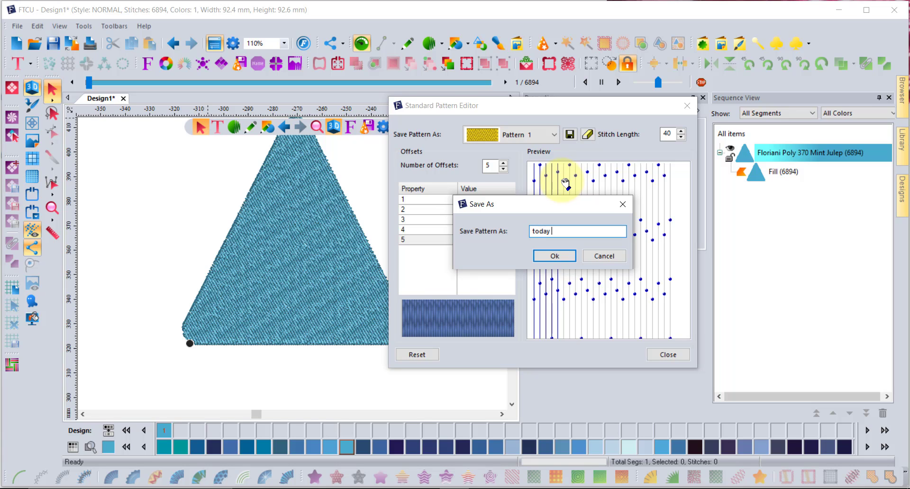
type("oday")
left_click(558, 255)
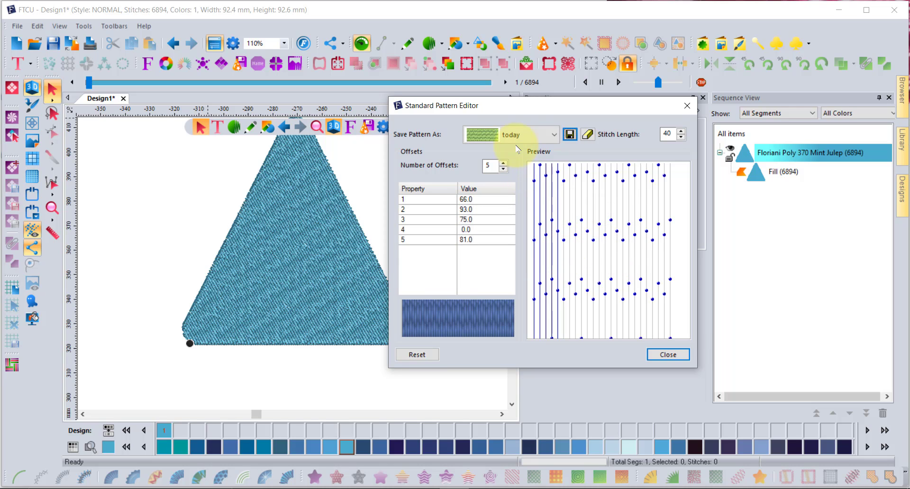
left_click(668, 355)
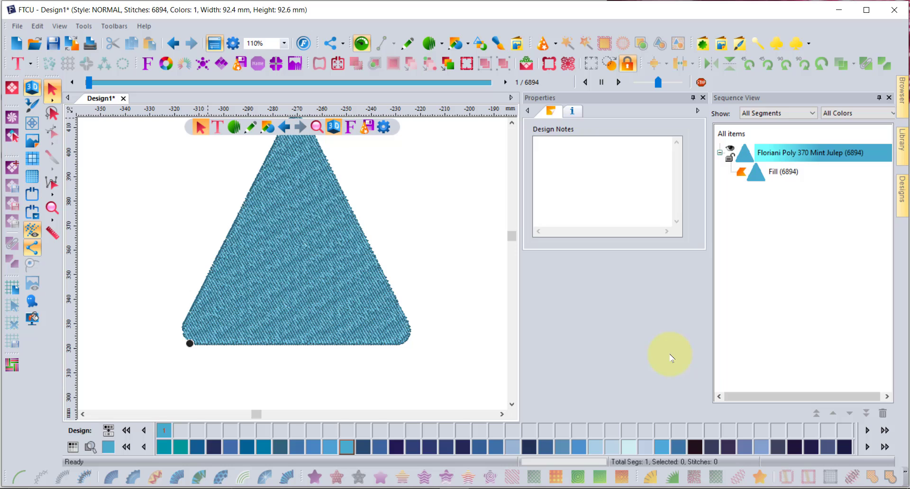
- Apply the saved pattern "today" to the triangle's fill and examine its texture up close
left_click(270, 158)
left_click(647, 146)
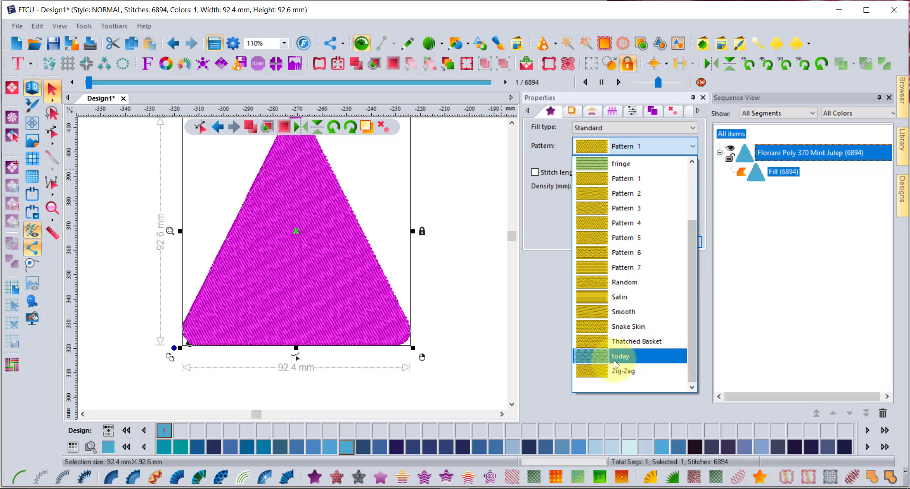
left_click(620, 359)
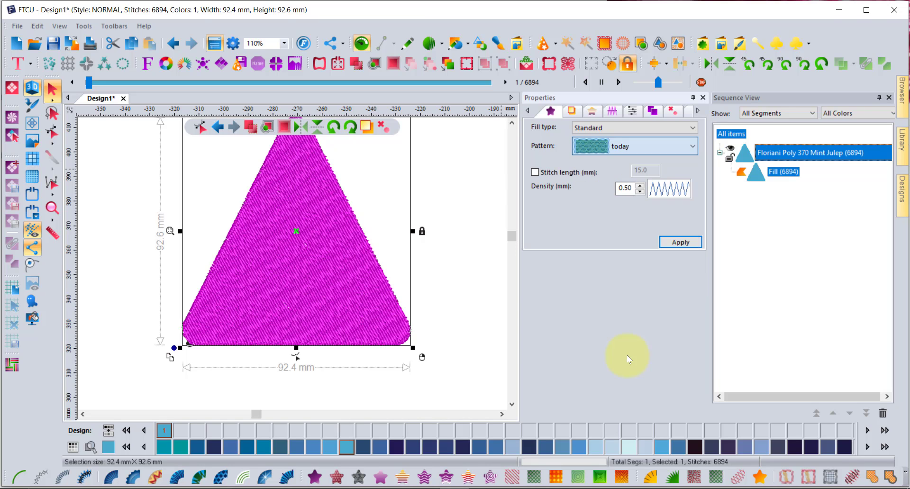
left_click(685, 244)
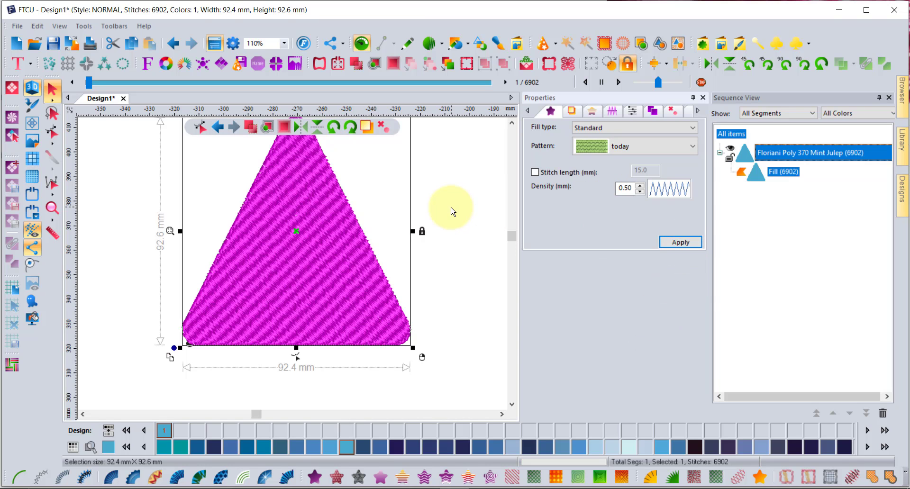
left_click(291, 259)
scroll(291, 260, "up", 2)
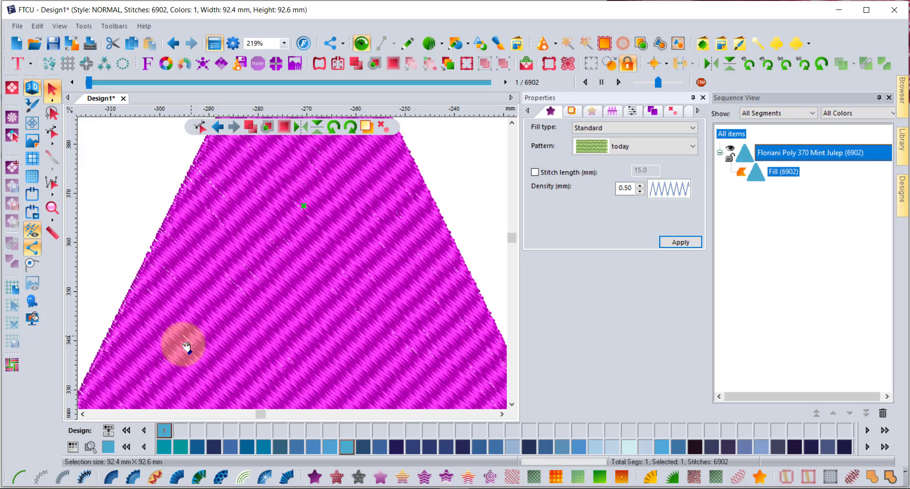
scroll(301, 251, "down", 2)
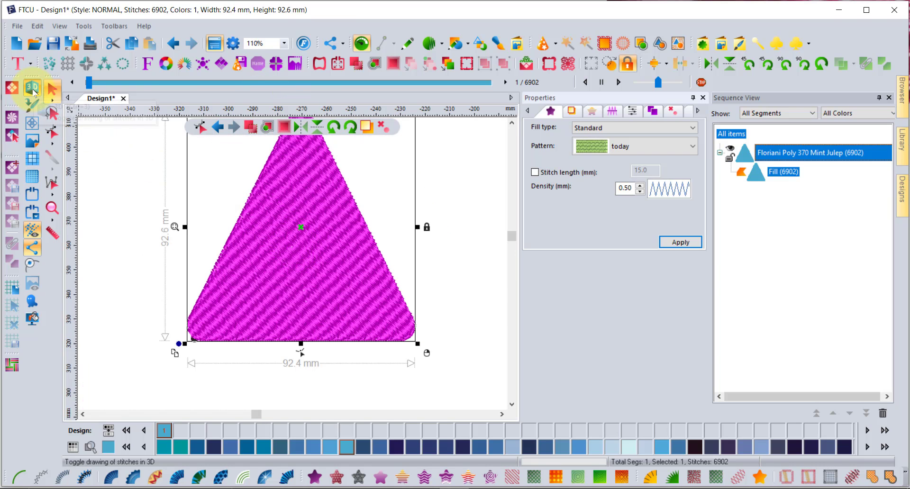
- Turn off the 3D stitch display and examine the fill's stitch points up close, toggling their display off and back on
left_click(32, 87)
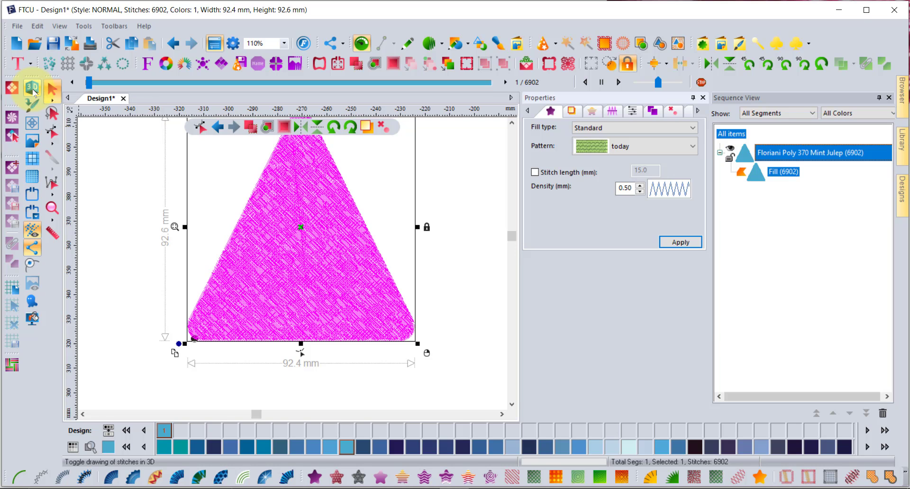
left_click(35, 252)
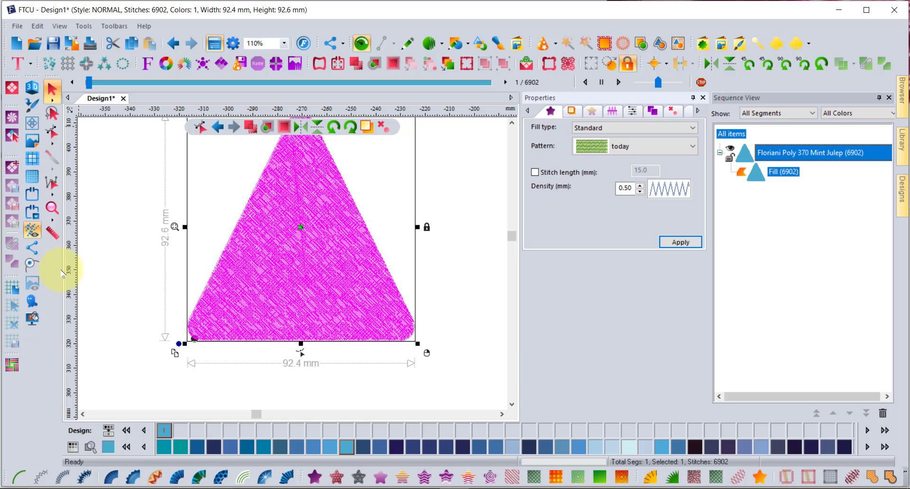
scroll(282, 265, "up", 1)
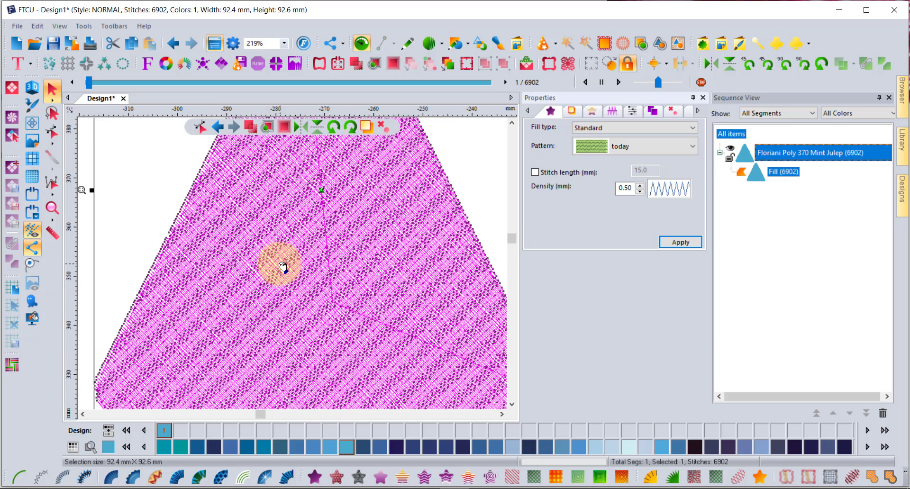
left_click(31, 247)
left_click(31, 248)
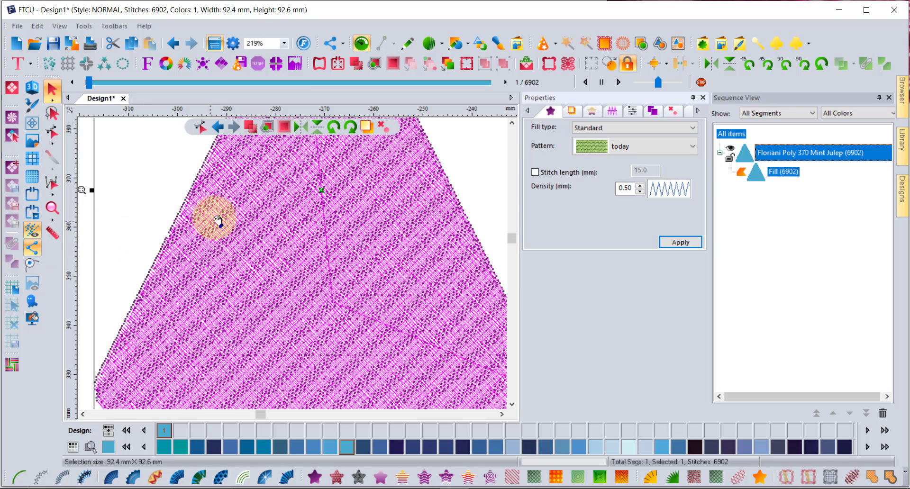
scroll(219, 214, "up", 1)
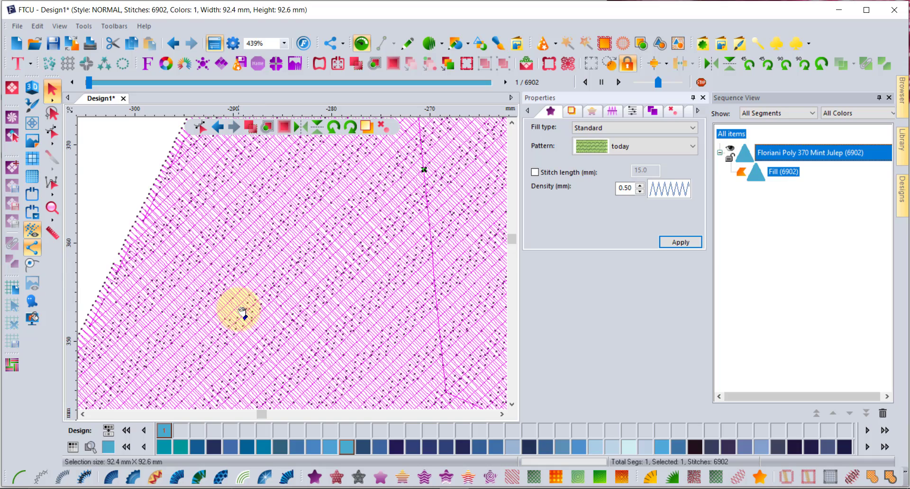
left_click(251, 275)
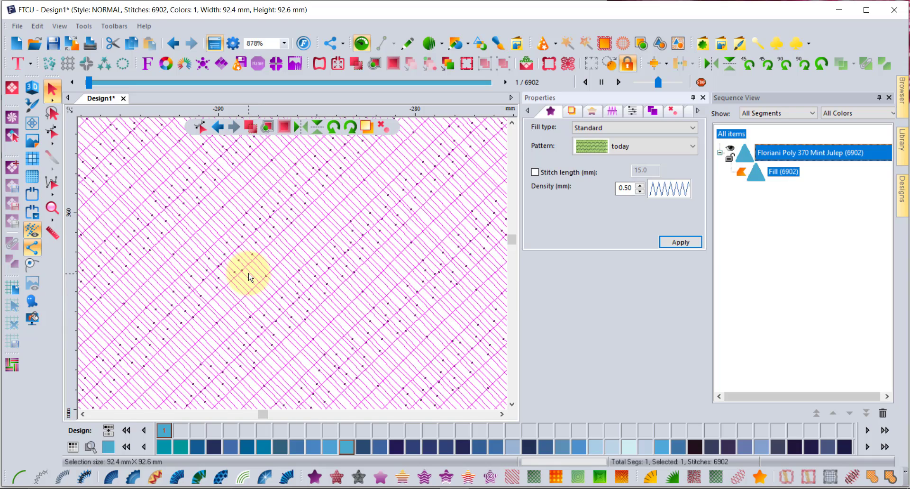
right_click(250, 278)
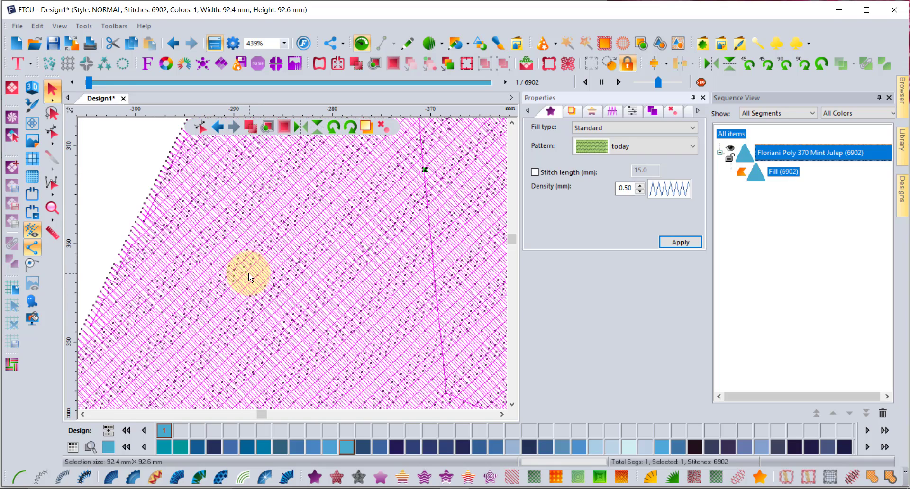
right_click(251, 277)
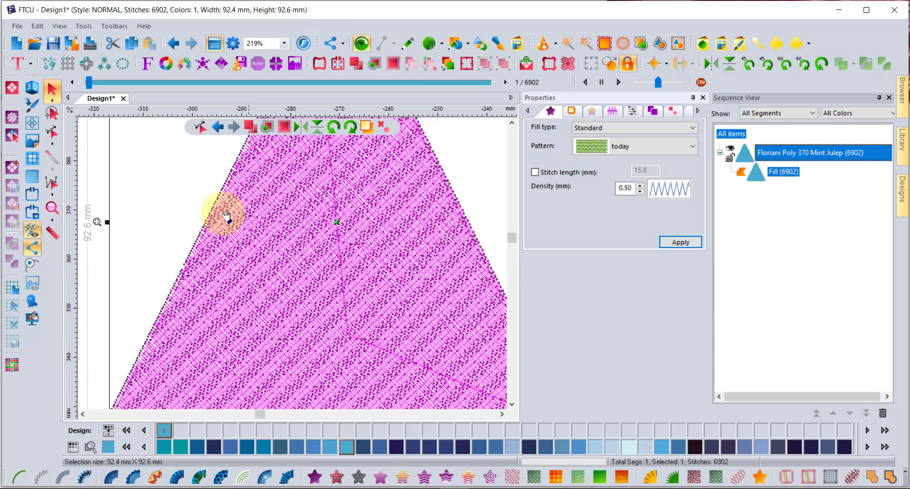
- Reopen the Standard Pattern Editor and load the saved pattern "today"
left_click(85, 26)
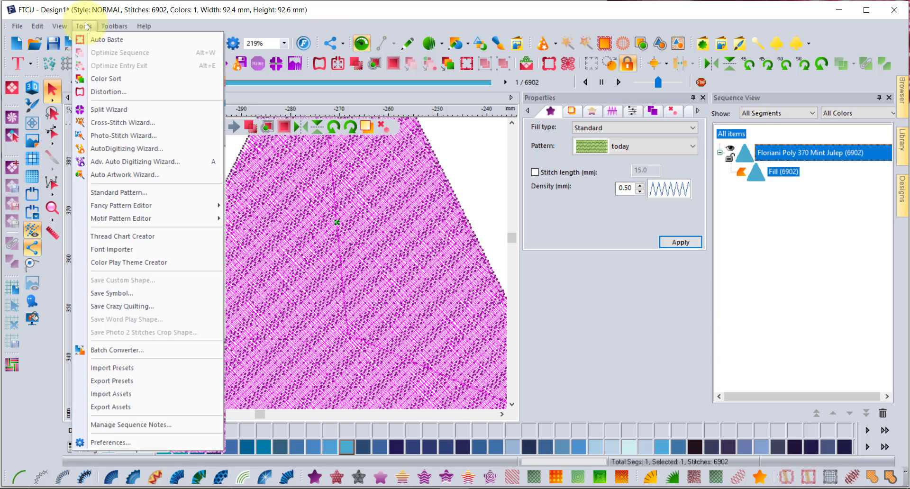
left_click(129, 192)
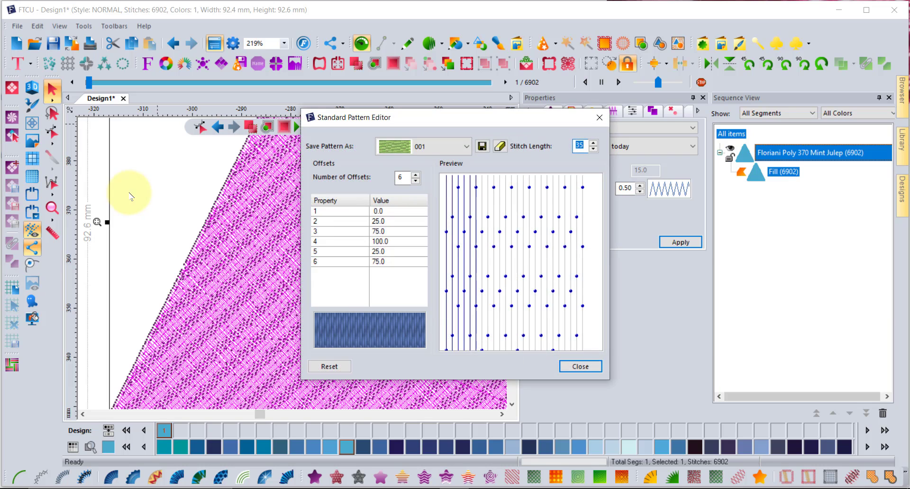
left_click_drag(463, 117, 535, 85)
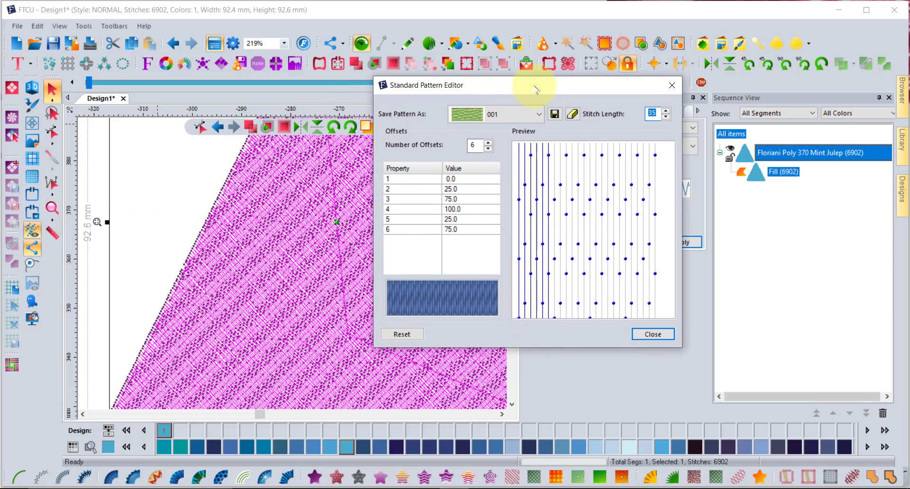
left_click(514, 112)
scroll(509, 176, "down", 4)
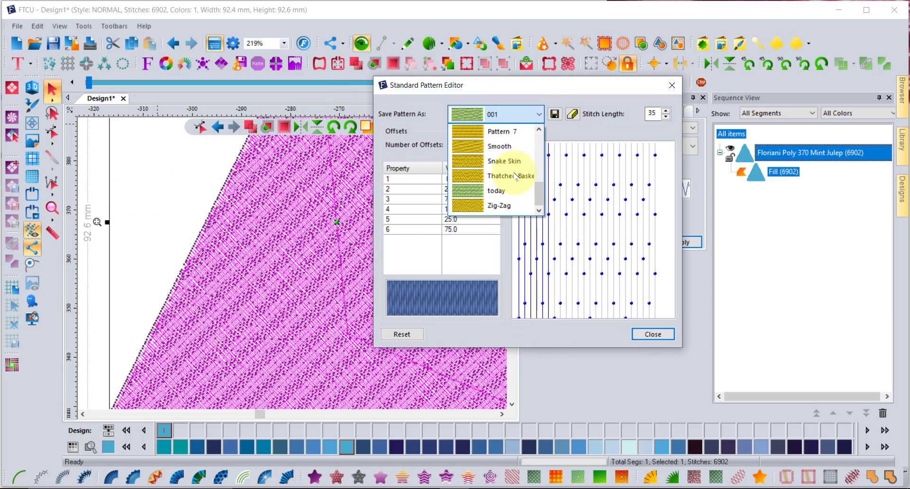
left_click(502, 190)
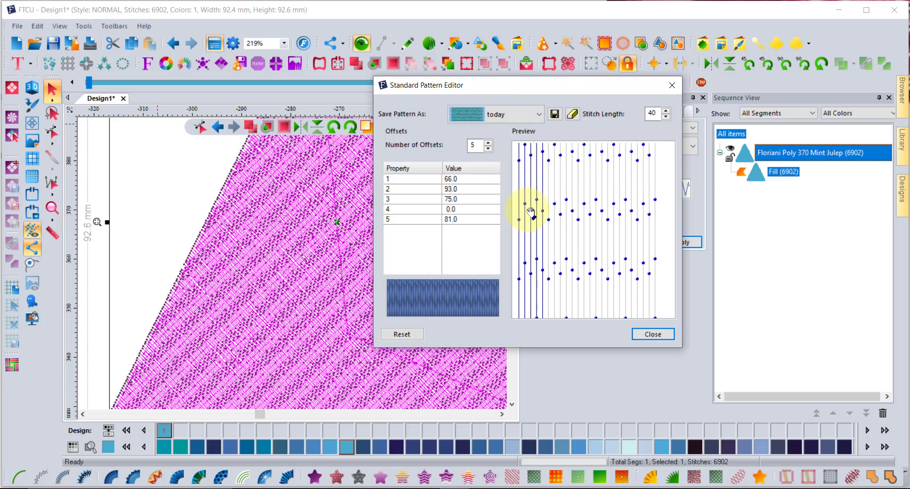
- Move the preview's stitch points so offset 1 is about 90 and offset 3 about 88, and save the pattern again as "today"
mouse_move(530, 212)
left_mouse_down()
mouse_move(554, 223)
mouse_move(552, 203)
mouse_move(544, 219)
mouse_move(534, 210)
left_mouse_up()
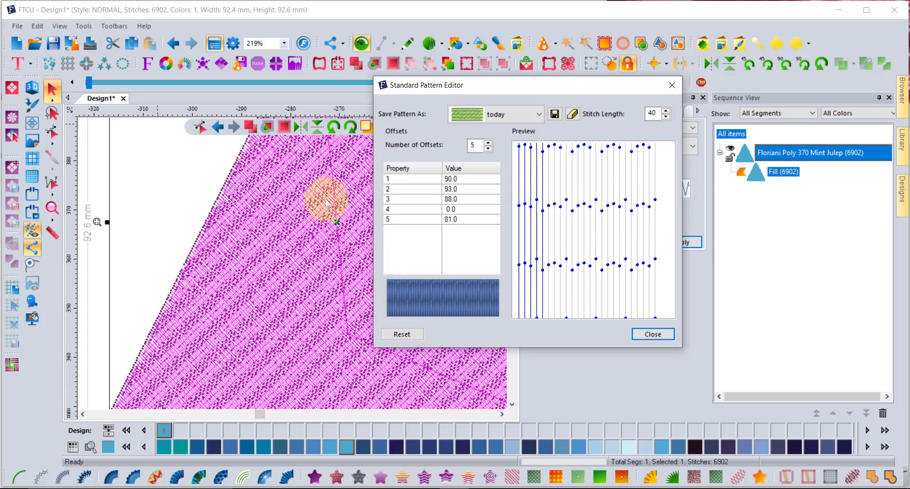
left_click(555, 115)
left_click(540, 237)
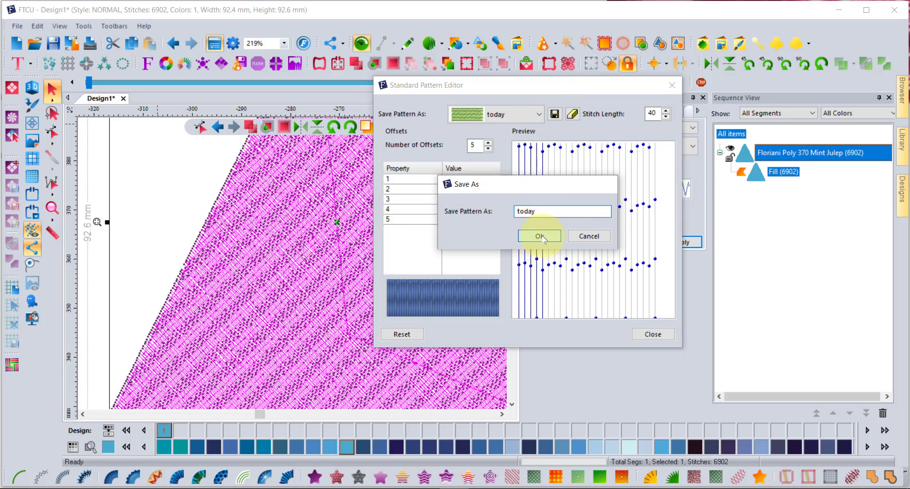
- Finish saving the edited pattern as "today", leave the pattern editor and reapply the pattern to the triangle's fill
left_click(544, 238)
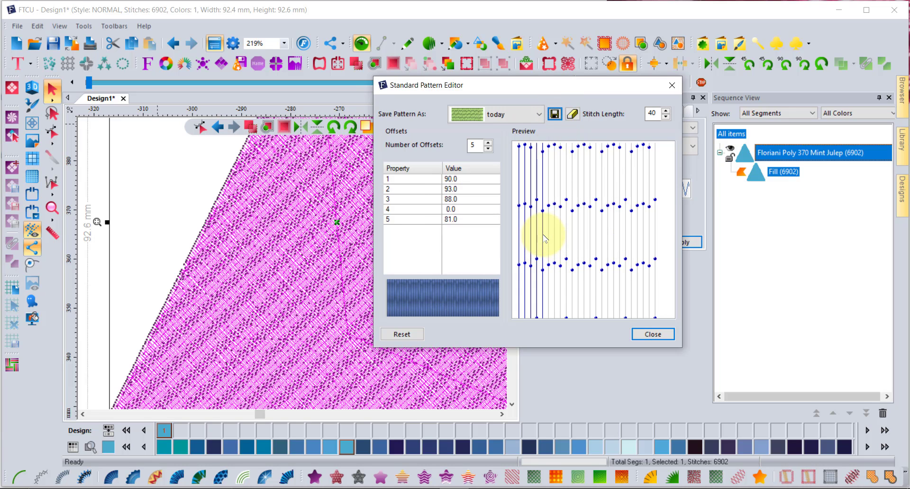
left_click(652, 334)
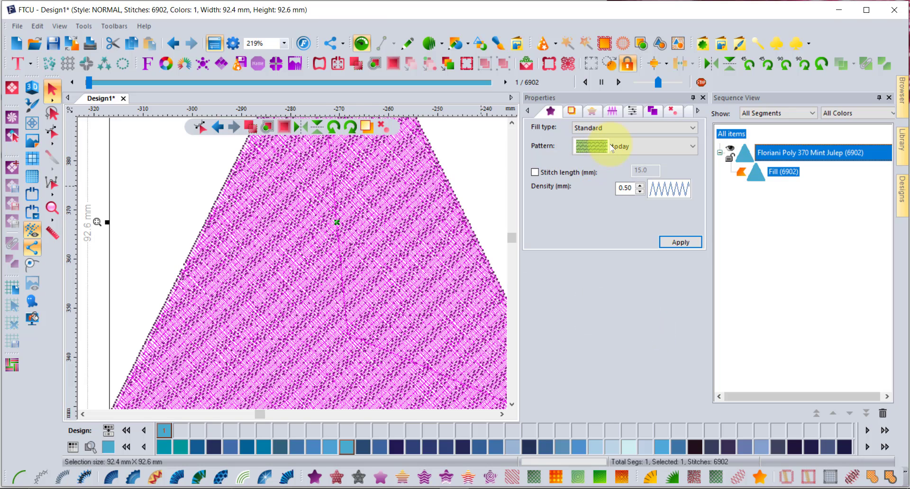
left_click(680, 242)
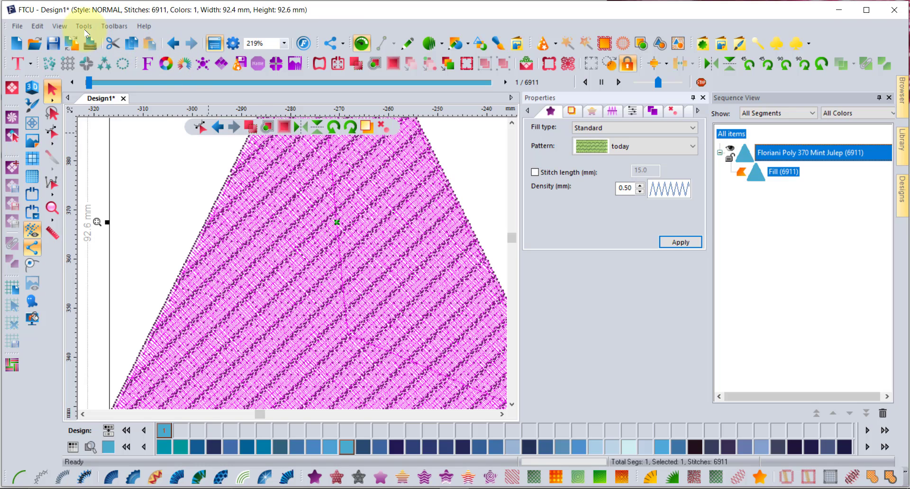
- Apply Pattern 1 to the triangle's standard fill and examine its stitch points up close
left_click(622, 148)
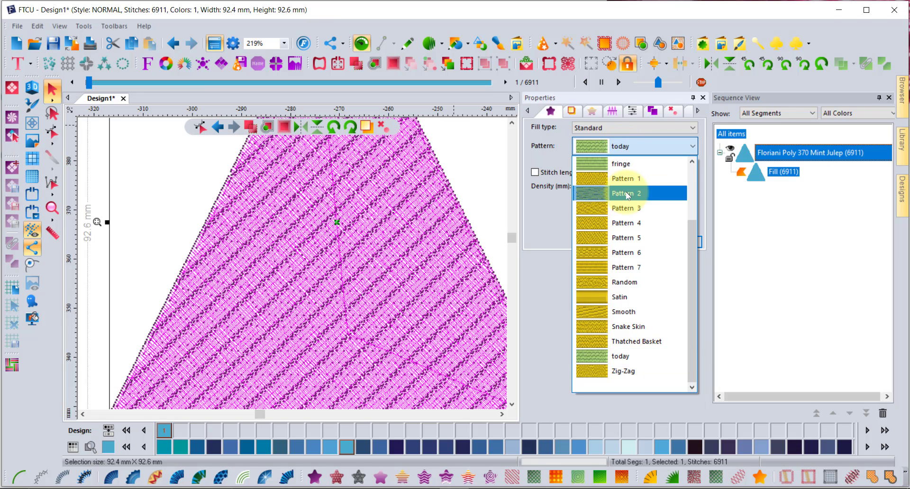
left_click(628, 180)
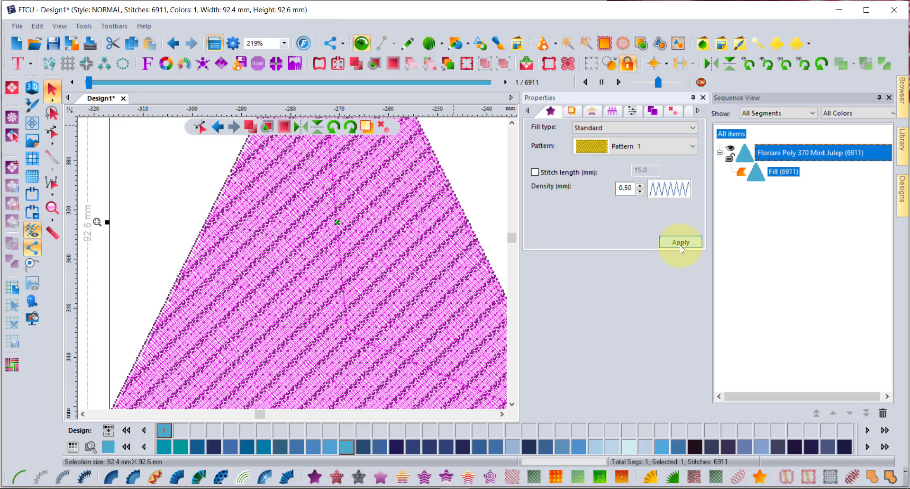
left_click(679, 242)
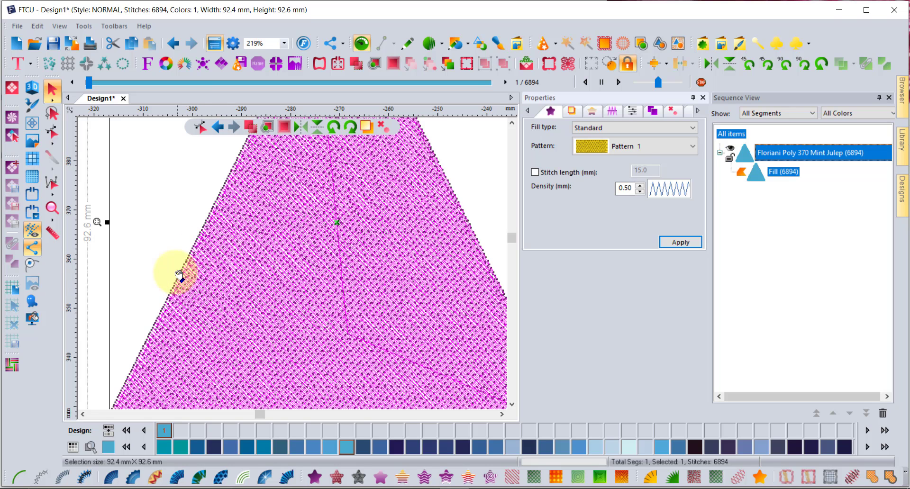
scroll(214, 280, "up", 1)
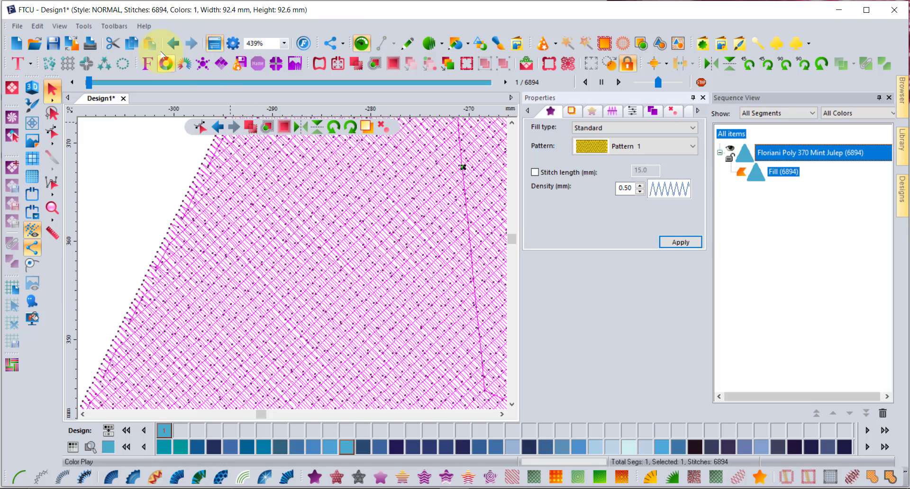
- Review the offsets and previews of Pattern 1, Pattern 2, Pattern 3 and Pattern 4 in the Standard Pattern Editor
left_click(84, 27)
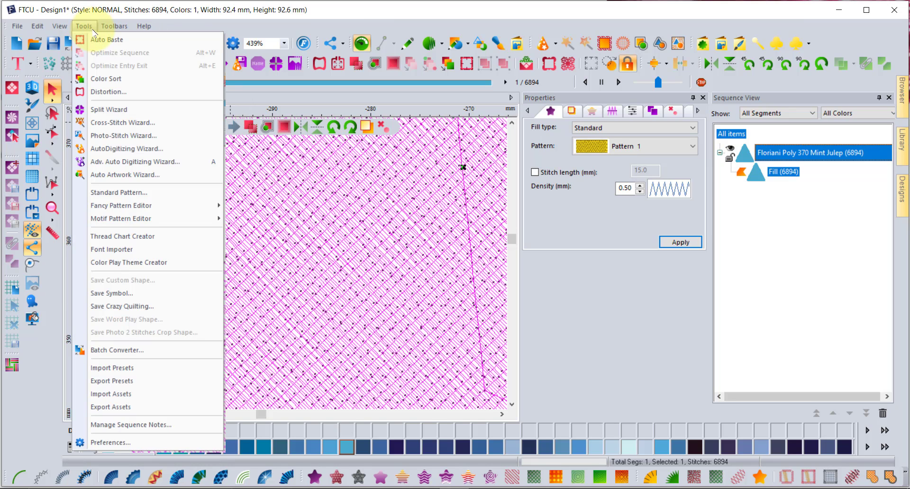
left_click(127, 192)
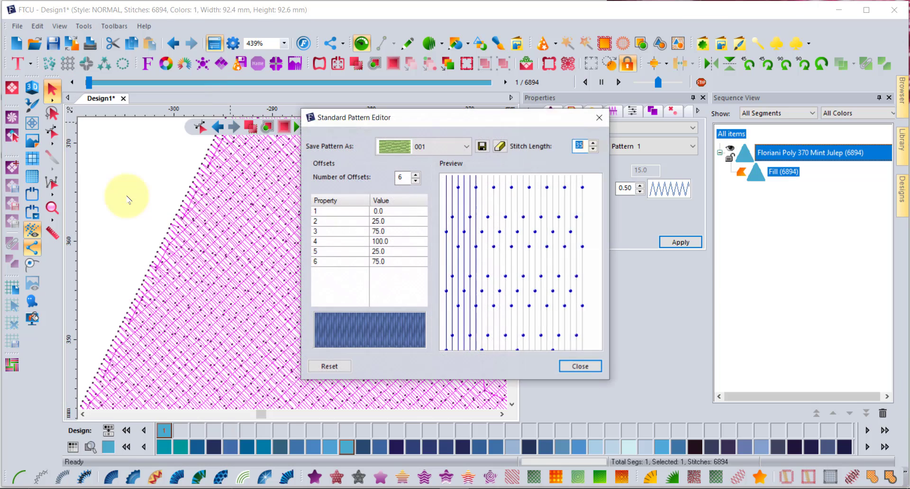
left_click(444, 149)
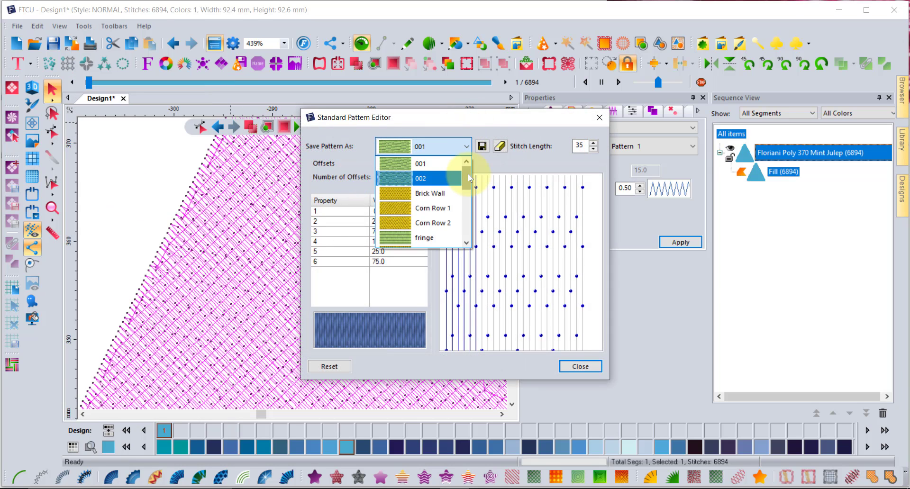
left_click_drag(469, 176, 470, 187)
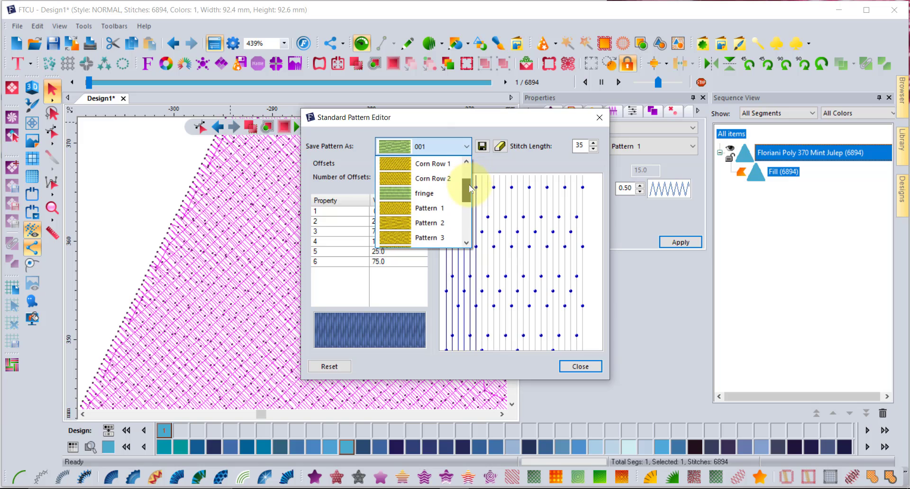
left_click(442, 205)
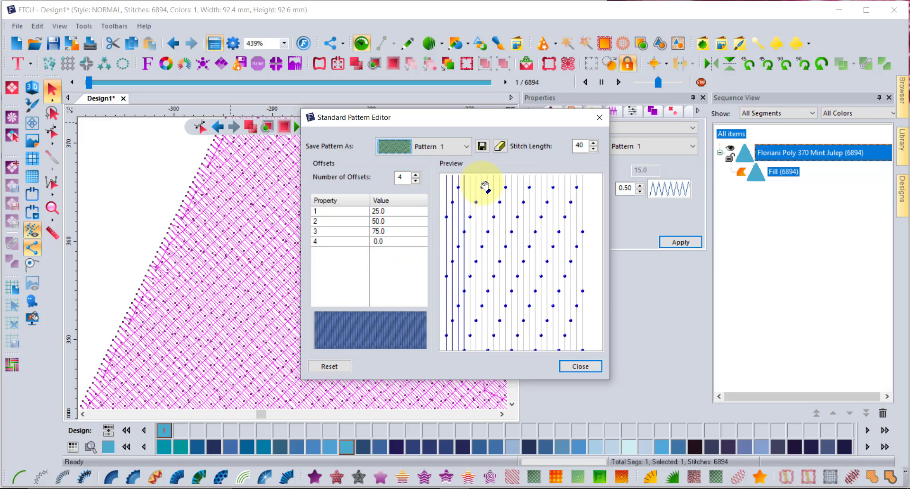
left_click(452, 147)
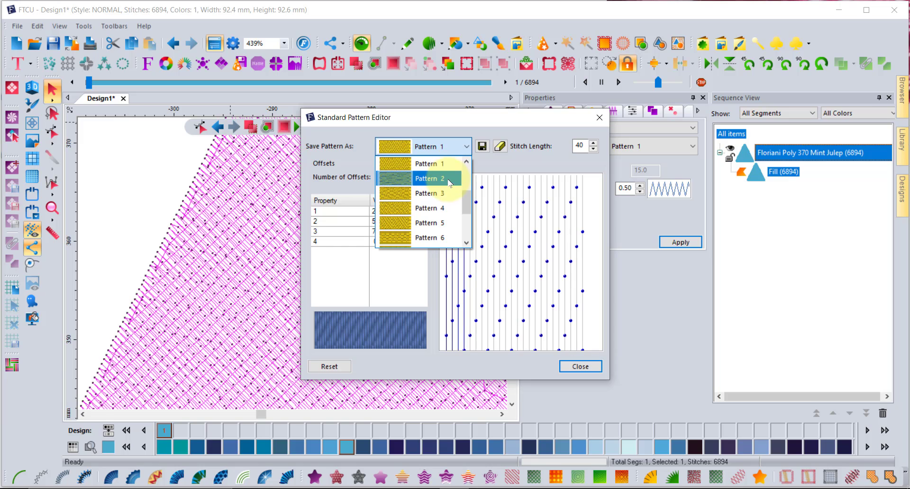
left_click(450, 178)
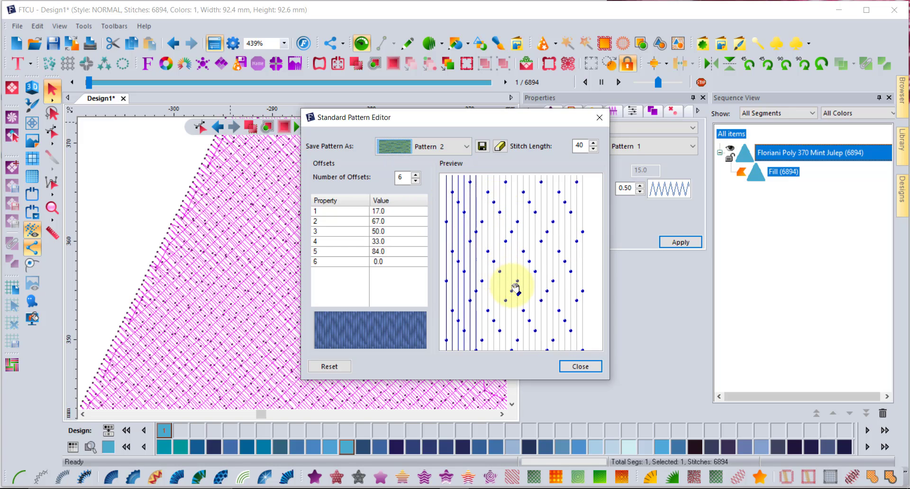
left_click(450, 146)
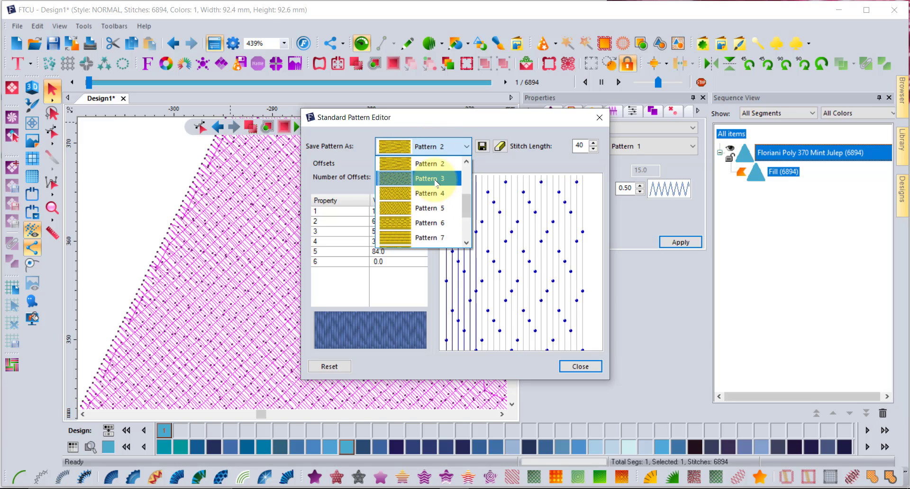
left_click(436, 179)
left_click(450, 146)
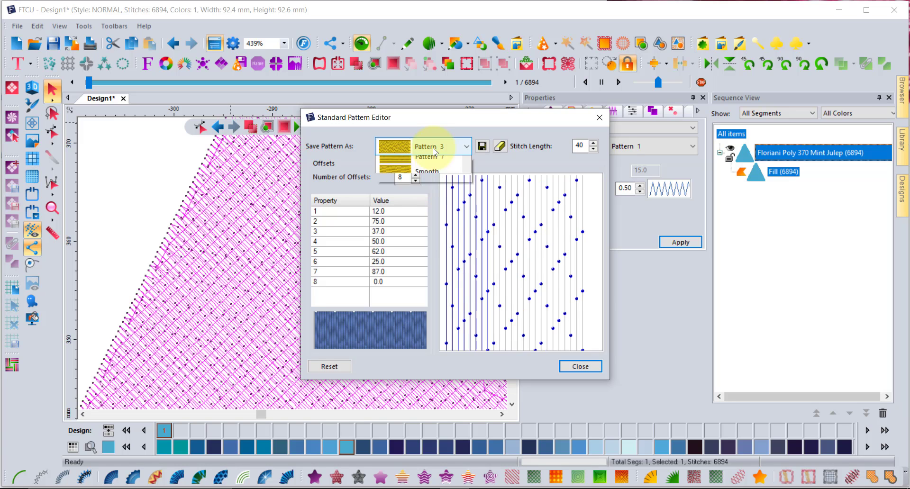
left_click(437, 185)
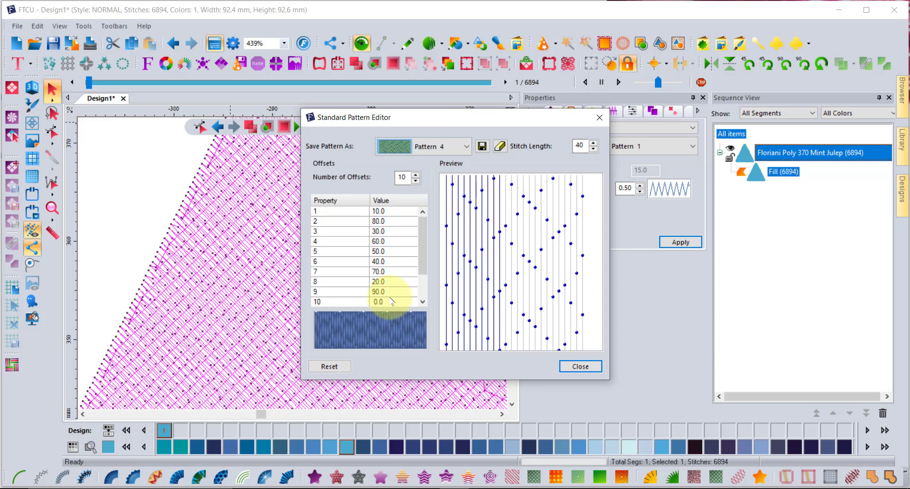
left_click(579, 367)
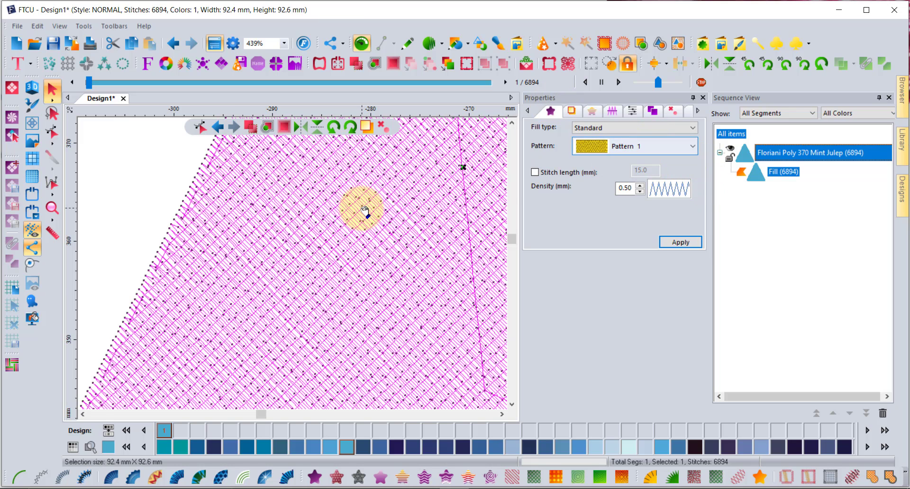
- Apply Pattern 4 to the triangle's fill and turn on the 3D stitch display
left_click(618, 144)
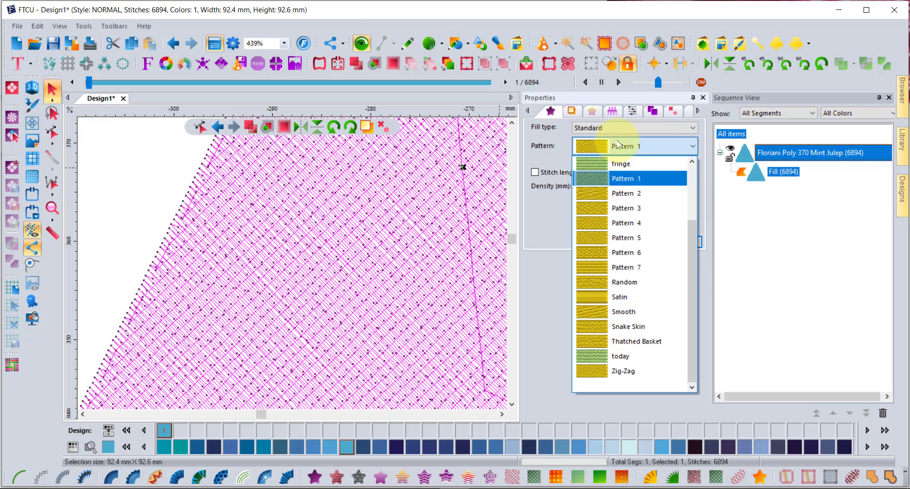
left_click(625, 222)
left_click(680, 242)
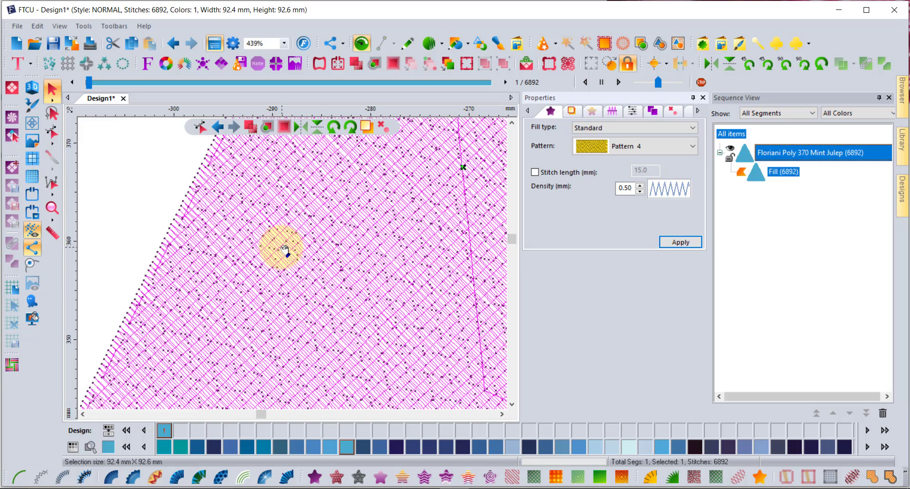
scroll(284, 249, "down", 1)
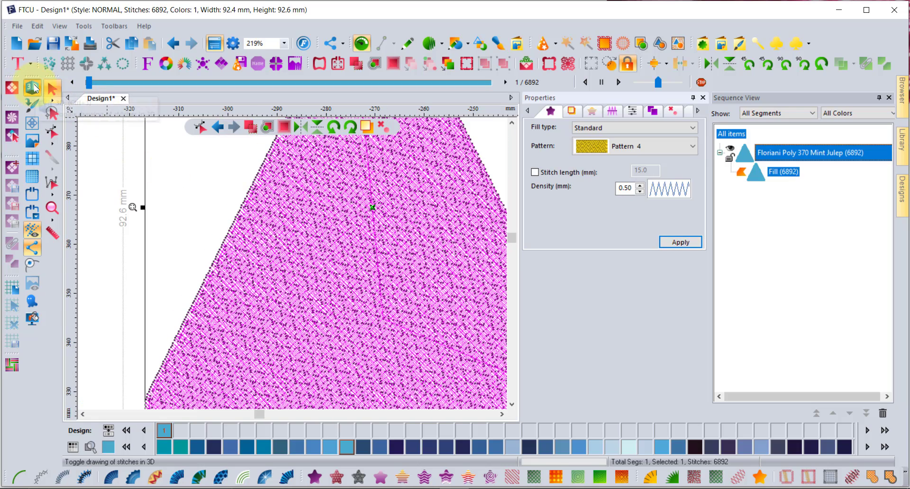
left_click(33, 87)
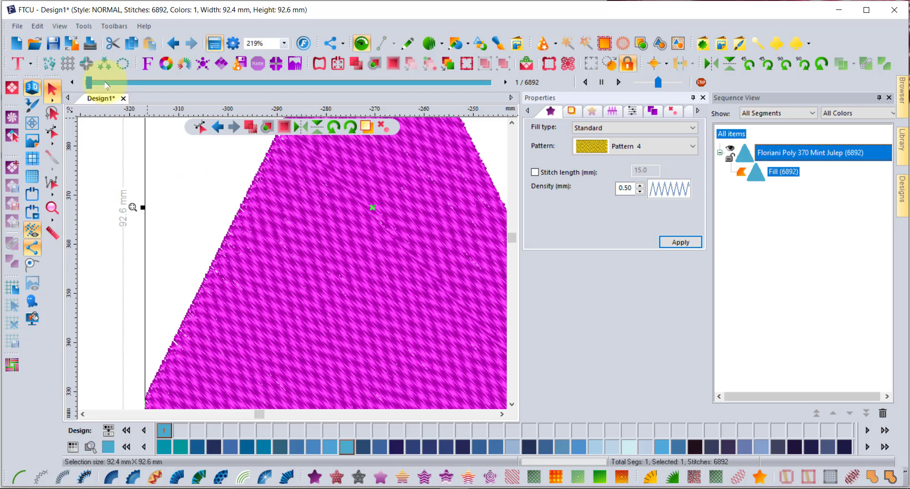
- Load the custom pattern "today" in the Standard Pattern Editor and delete it permanently
left_click(85, 27)
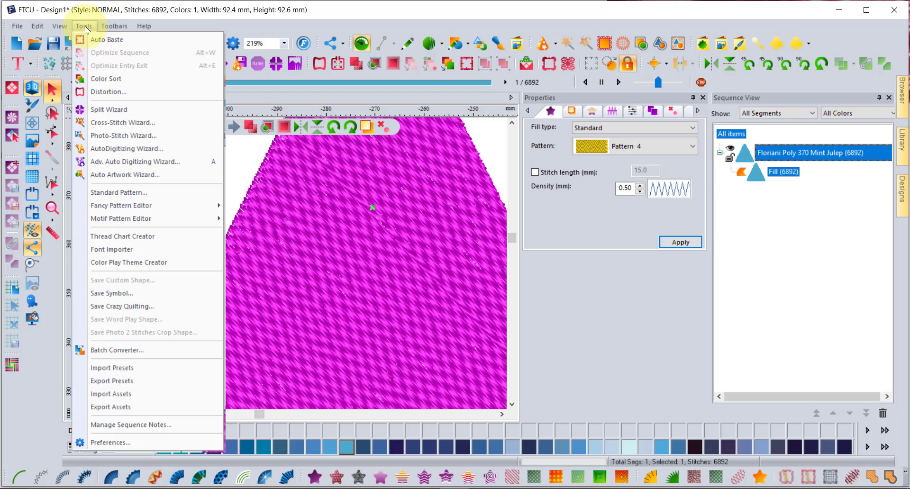
left_click(119, 192)
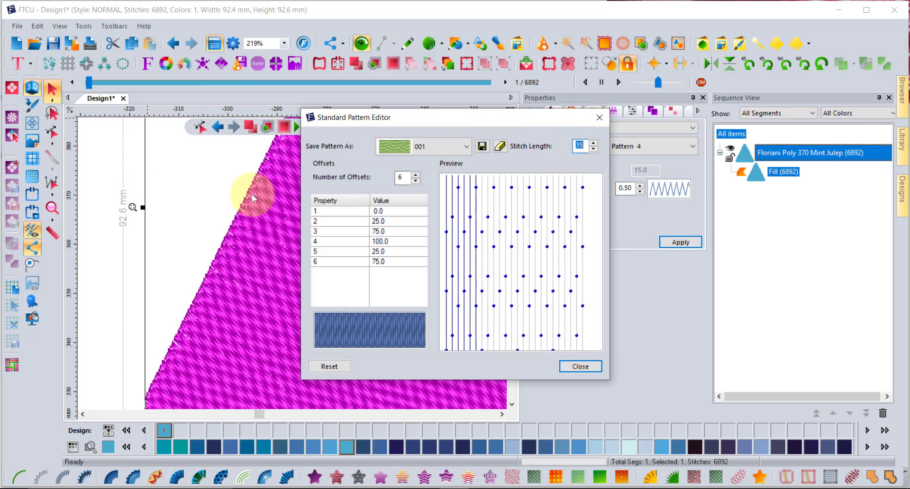
left_click(439, 147)
left_click_drag(467, 173, 466, 219)
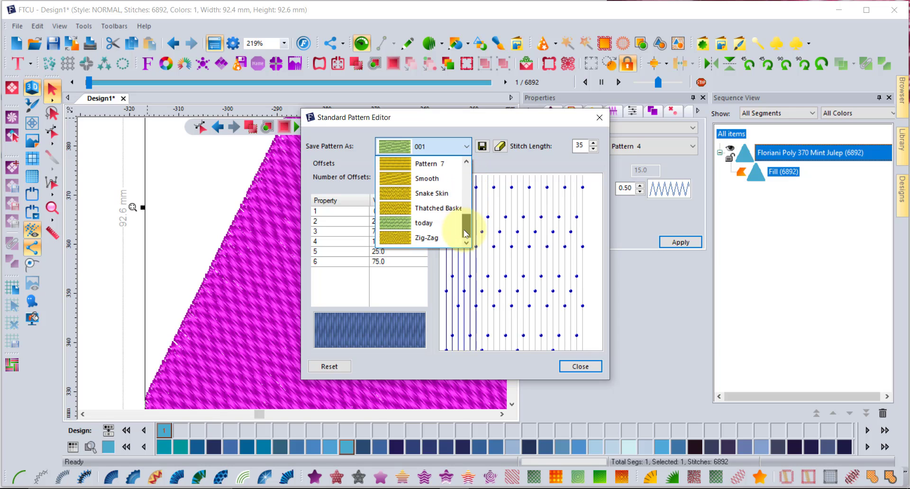
left_click(394, 223)
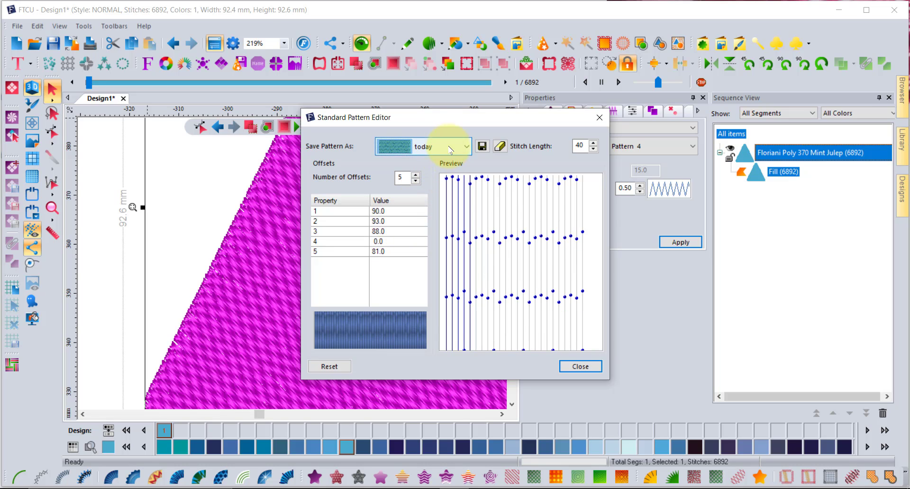
left_click(500, 146)
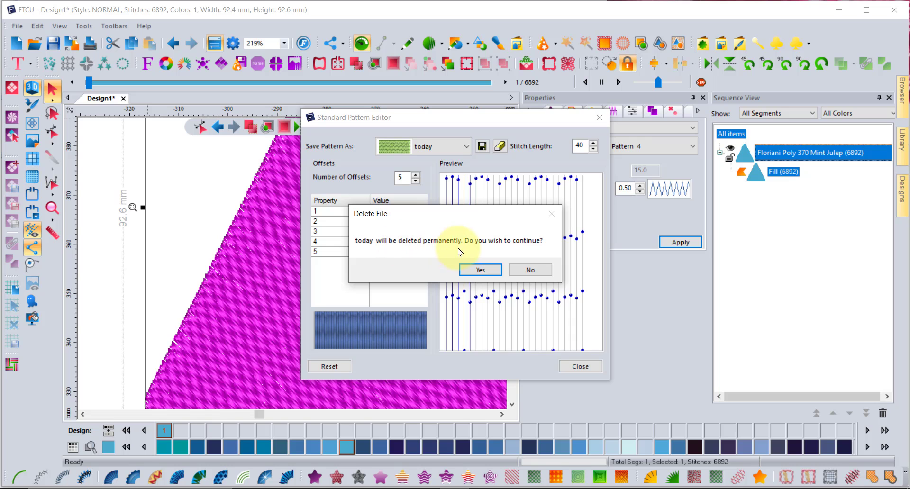
left_click(479, 270)
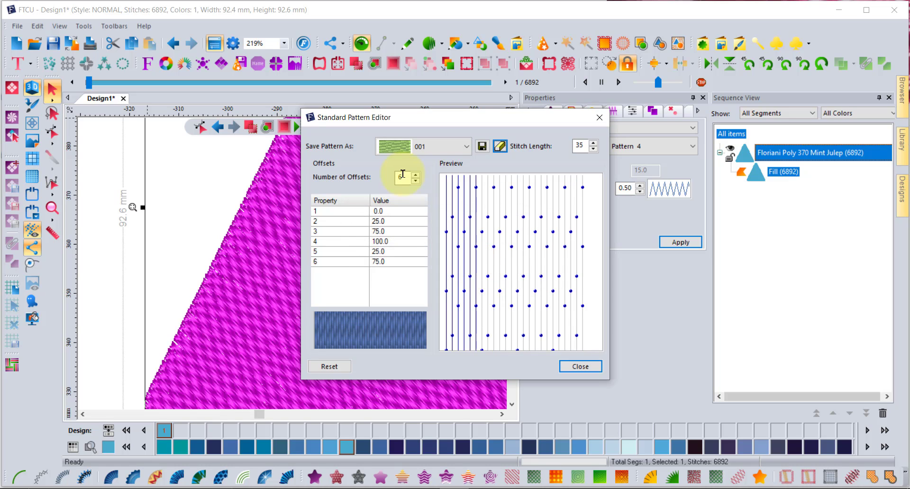
- Load the Brick Wall pattern to examine its offsets, and close the pattern editor without saving
left_click(445, 144)
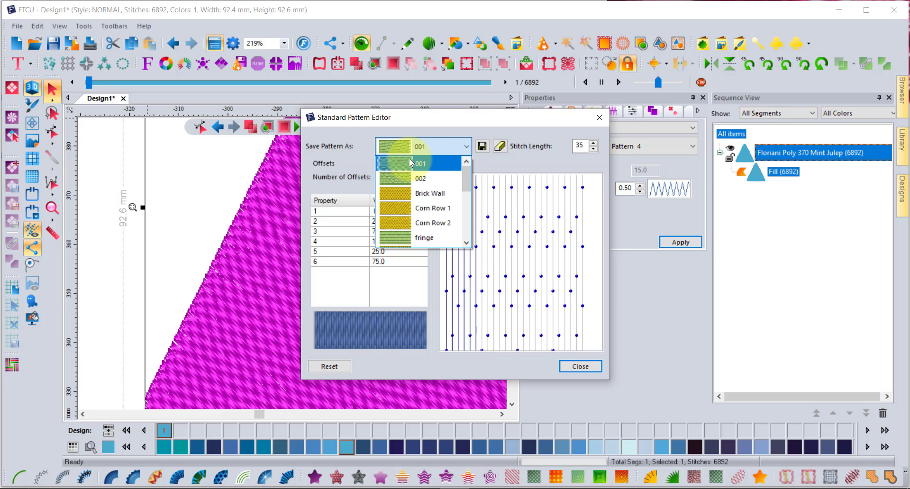
left_click(398, 192)
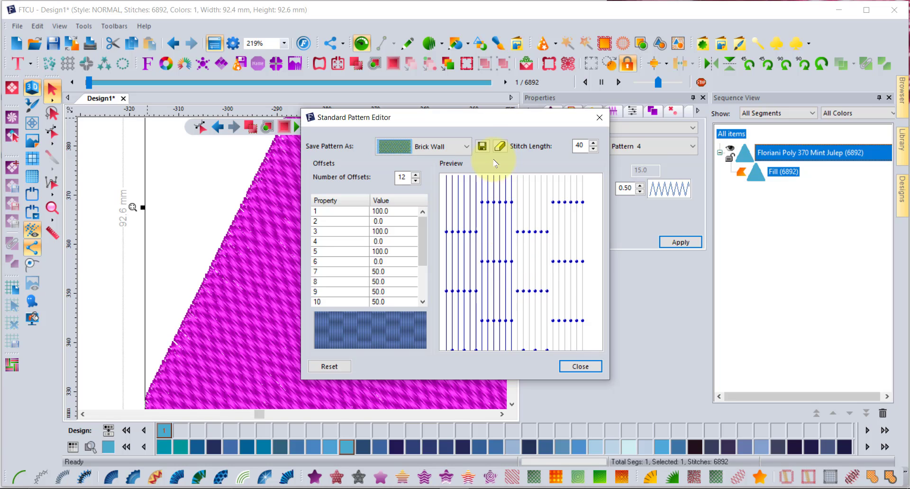
left_click(581, 366)
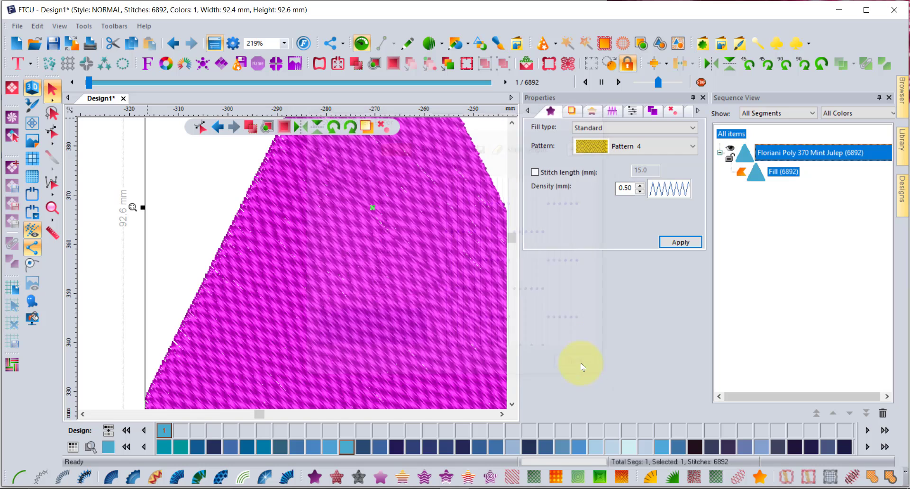
- Zoom out to view the texture of the whole triangle's fill
left_click(417, 233)
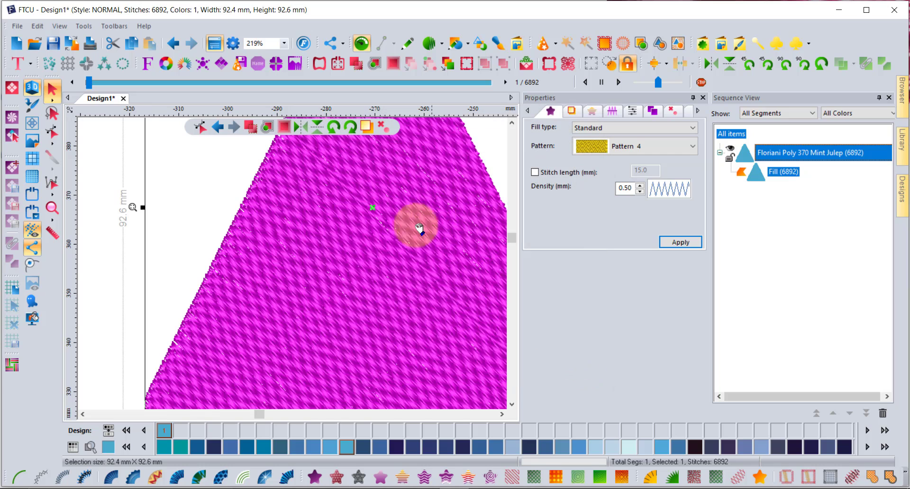
left_click(52, 208)
left_click(365, 233)
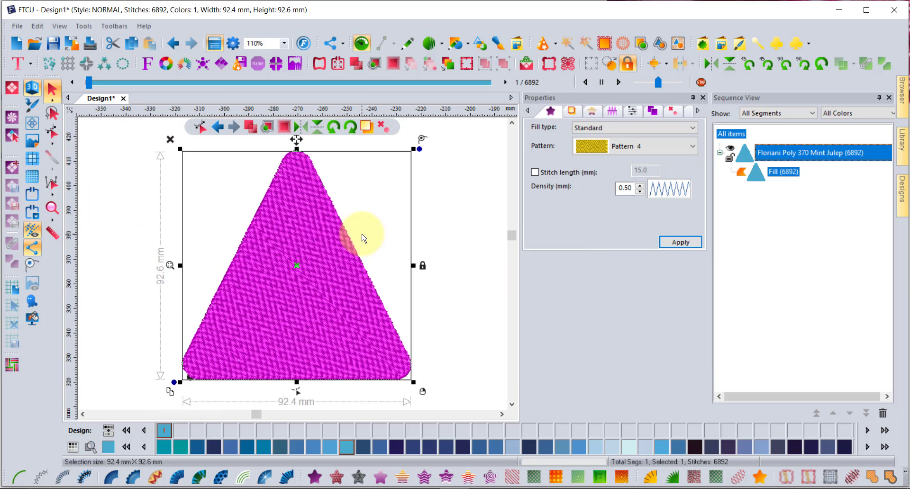